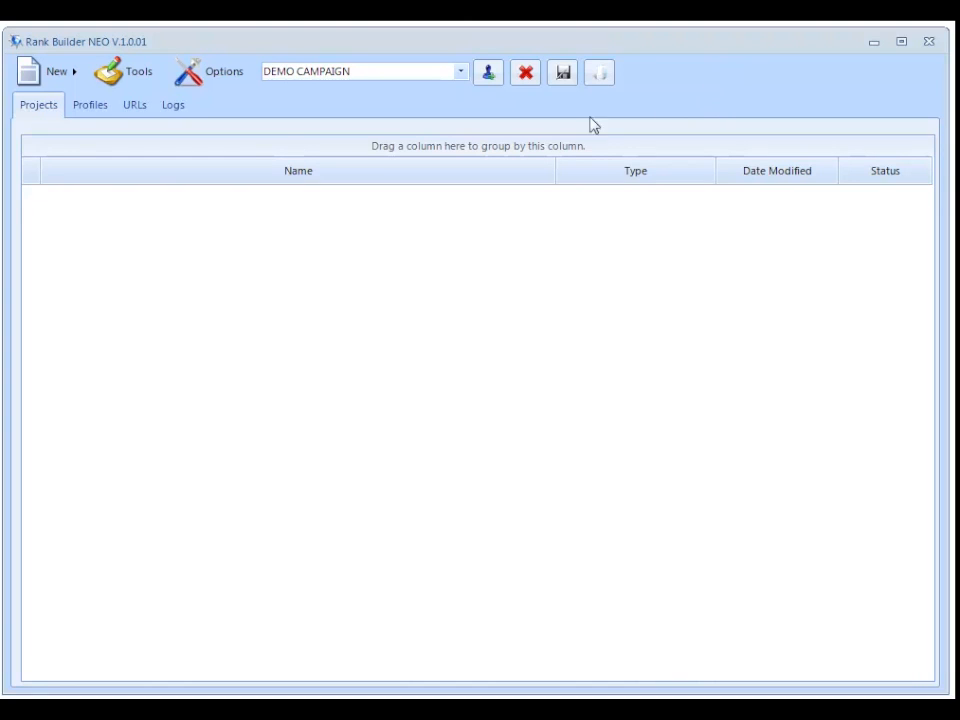
- Create a new Account Creation project in DEMO CAMPAIGN, open it and assign the demo profiles project profile
click(58, 76)
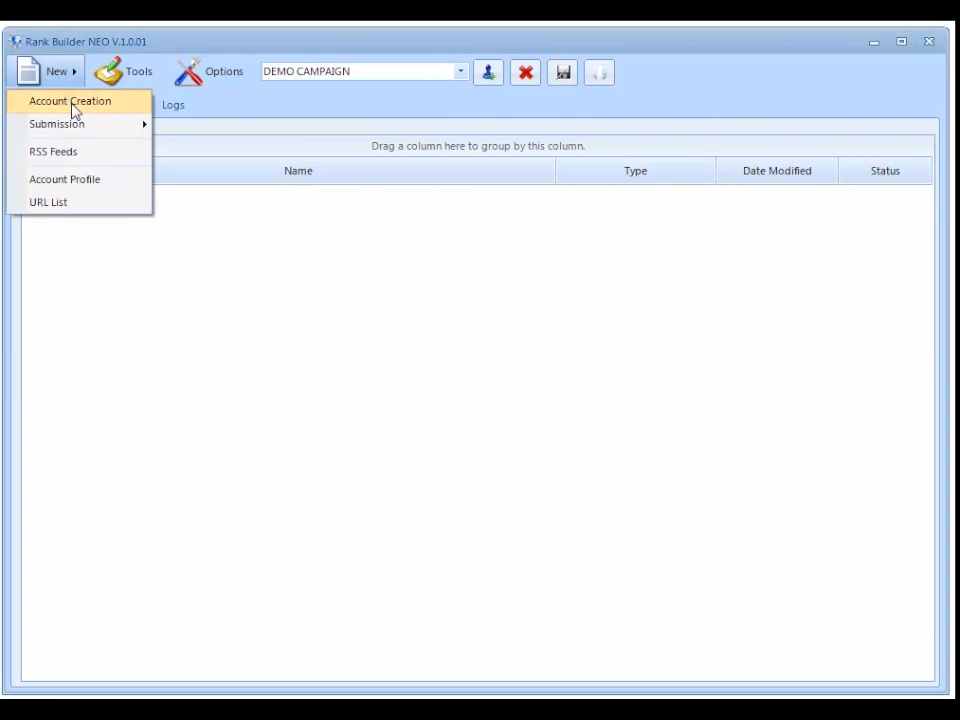
click(72, 105)
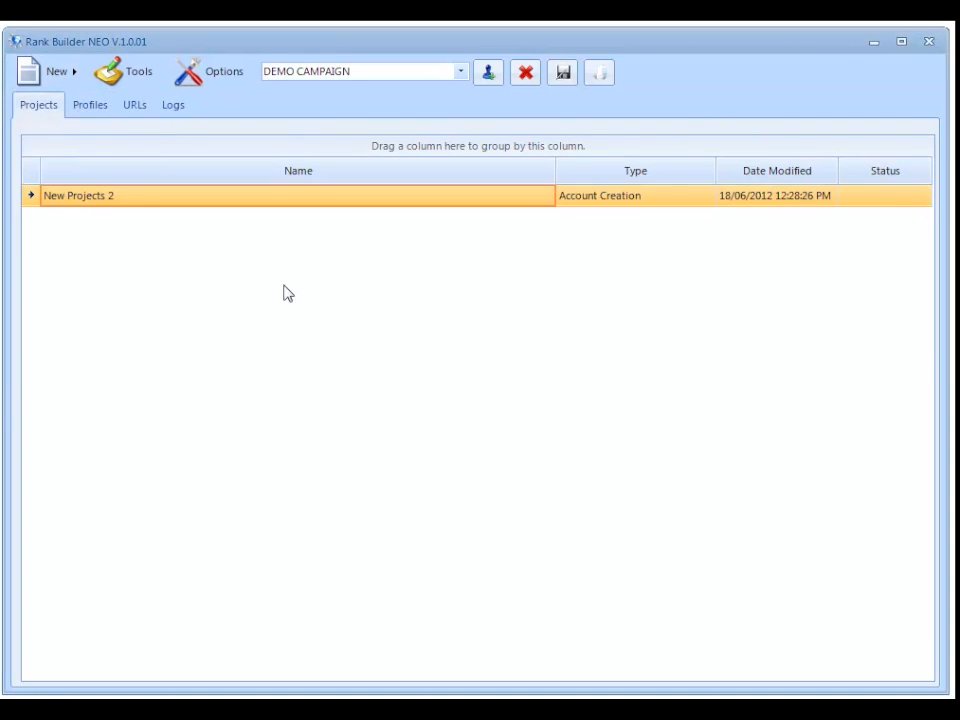
double_click(268, 204)
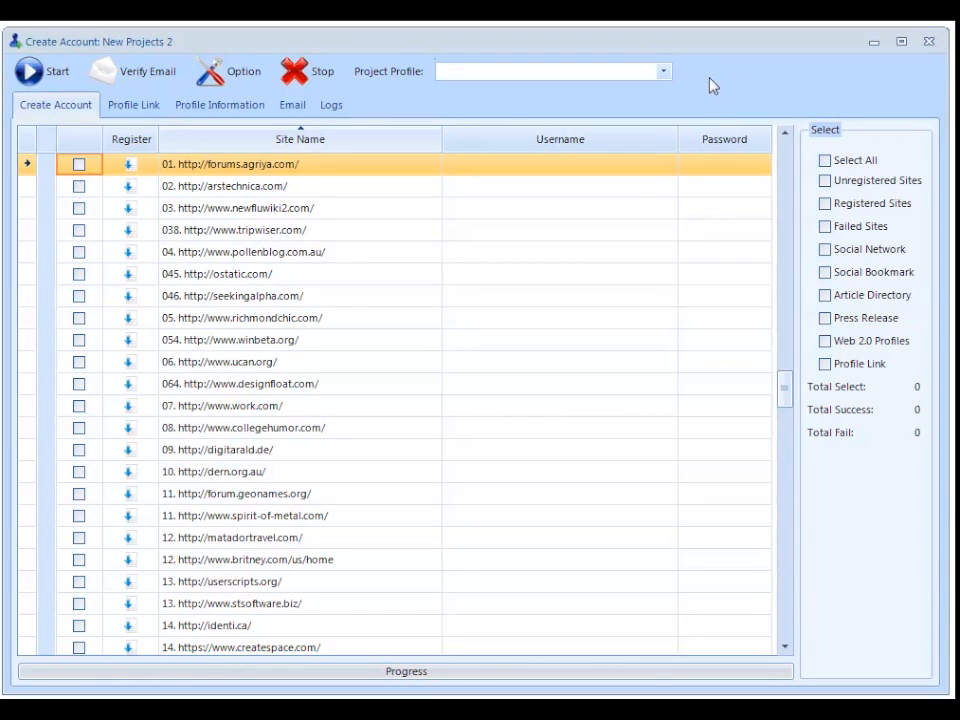
click(619, 74)
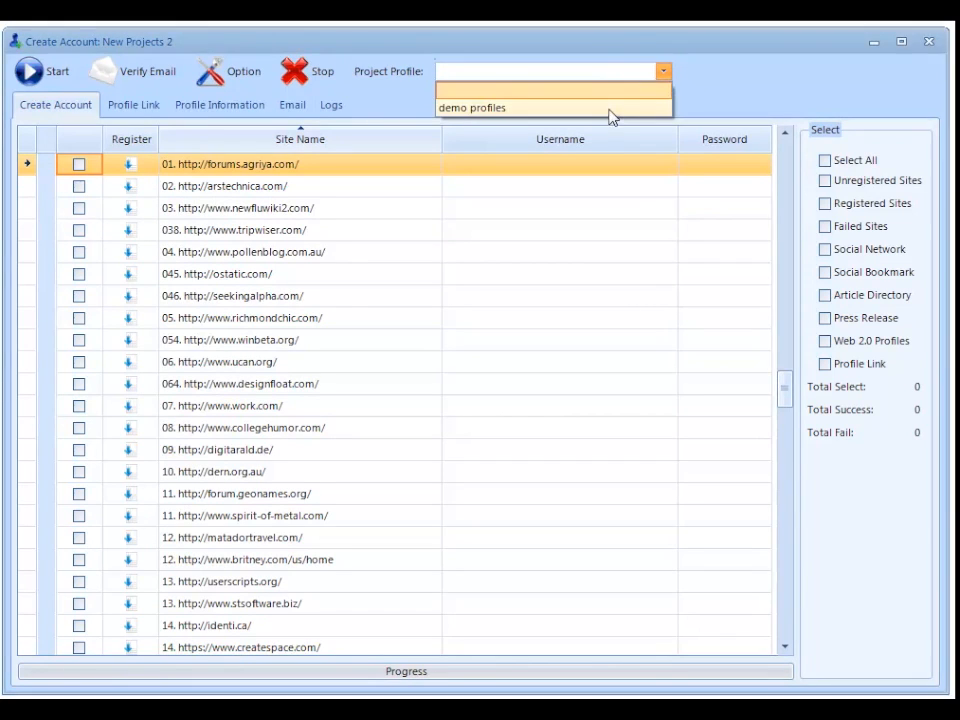
click(611, 108)
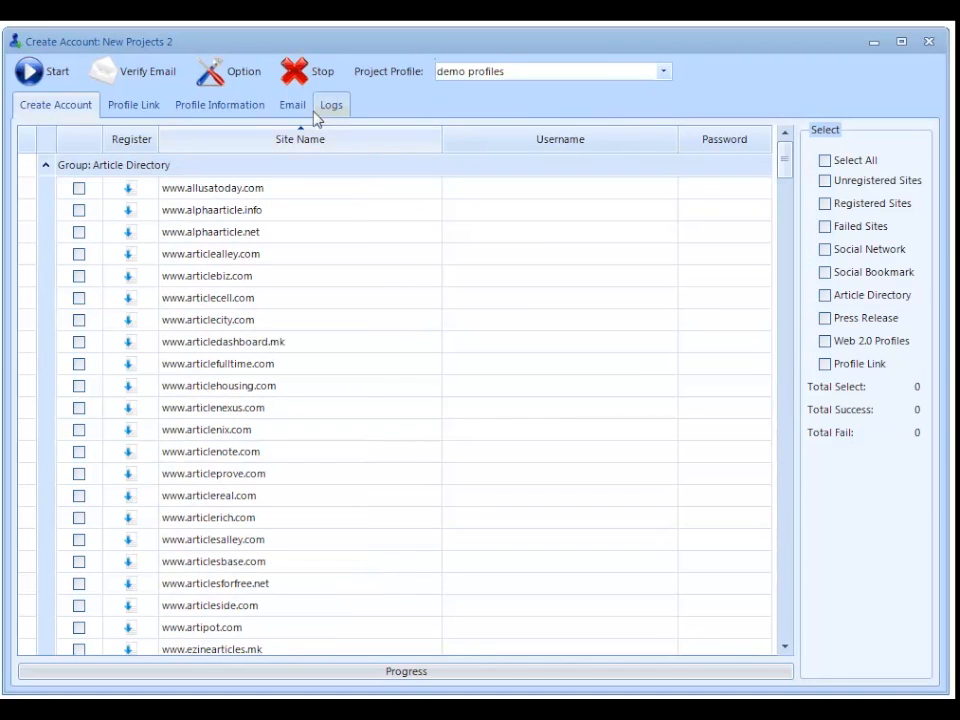
- Set the project's email domain to DisposableEmail
click(288, 107)
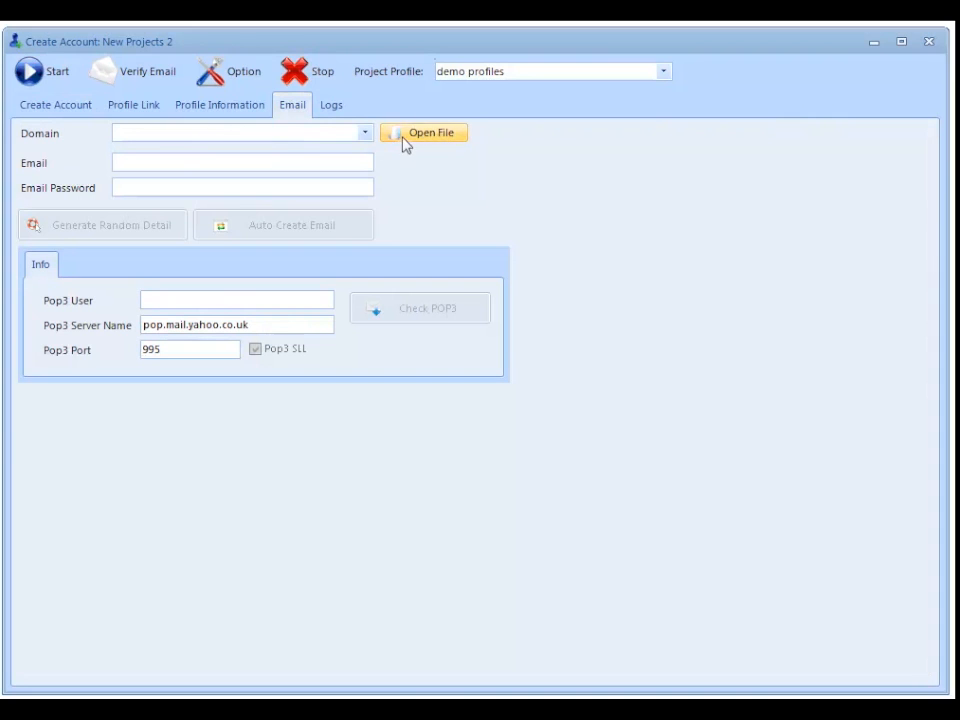
click(365, 134)
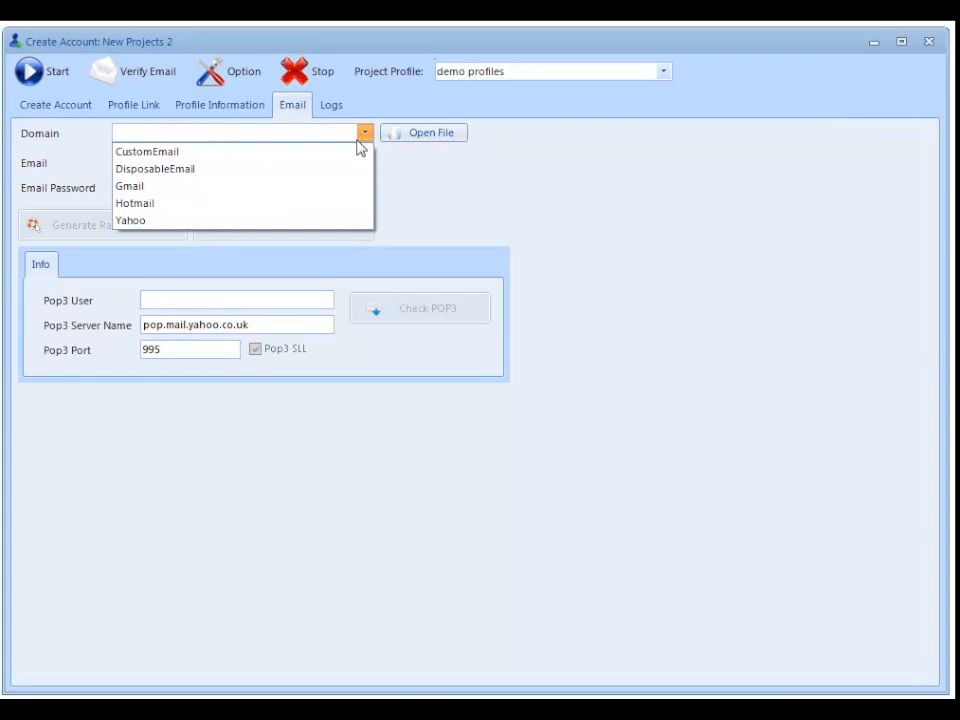
click(263, 168)
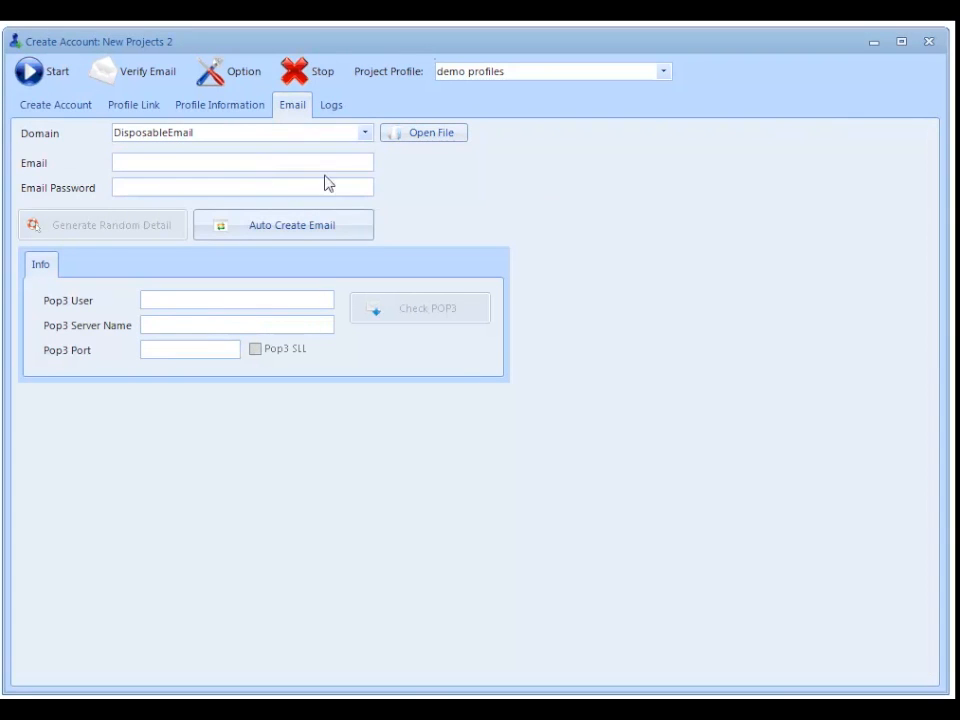
- Try to load the project's email from an entry in the firstnames text file
click(431, 136)
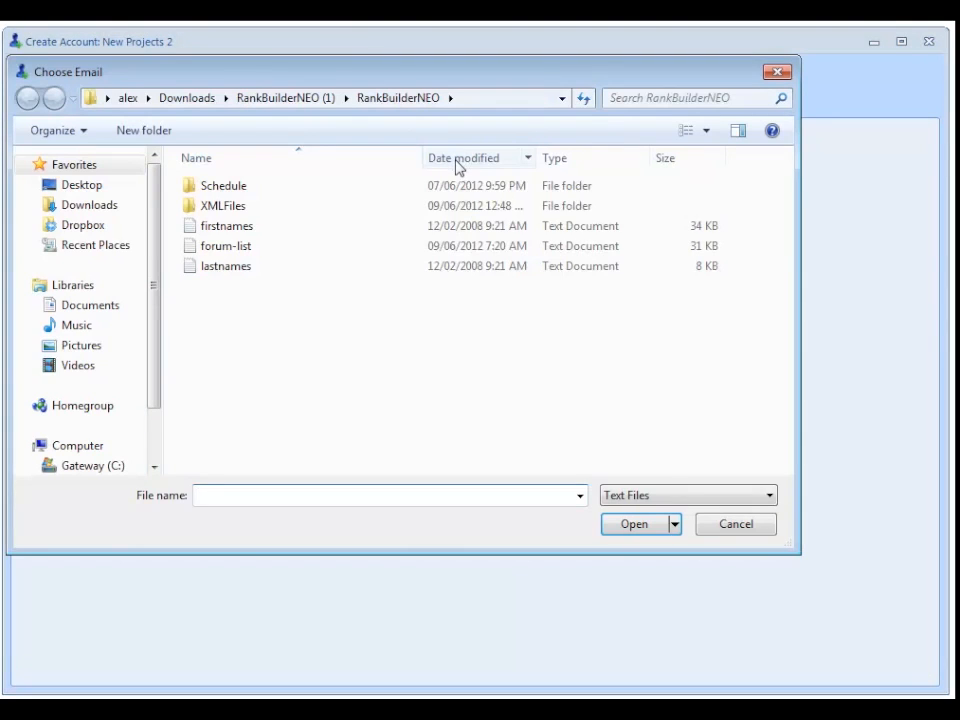
click(450, 236)
double_click(452, 238)
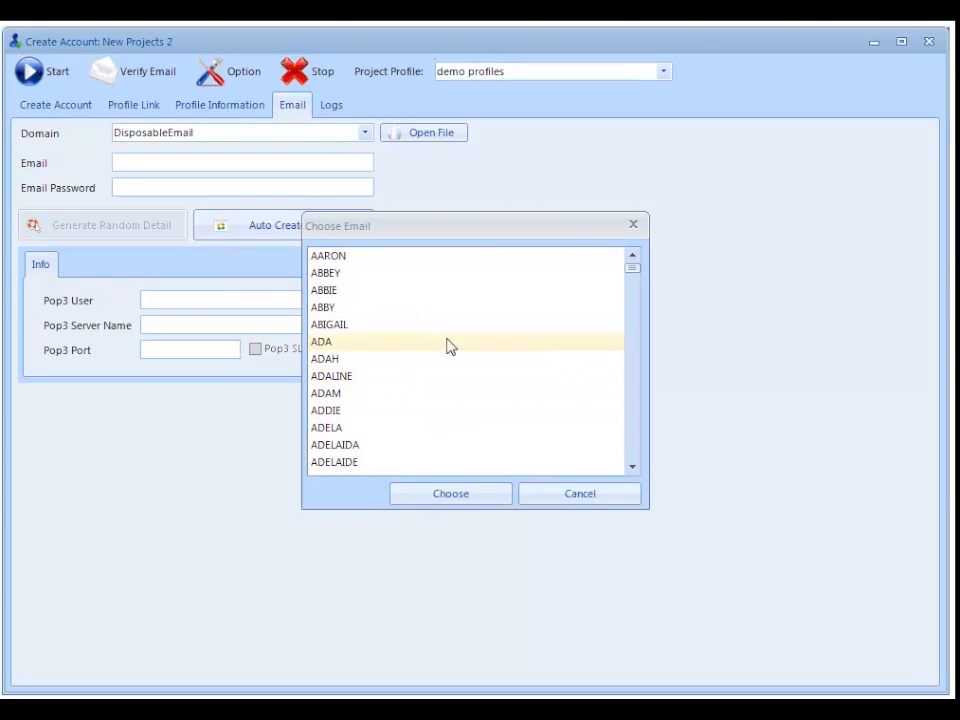
scroll(456, 353, down, 10)
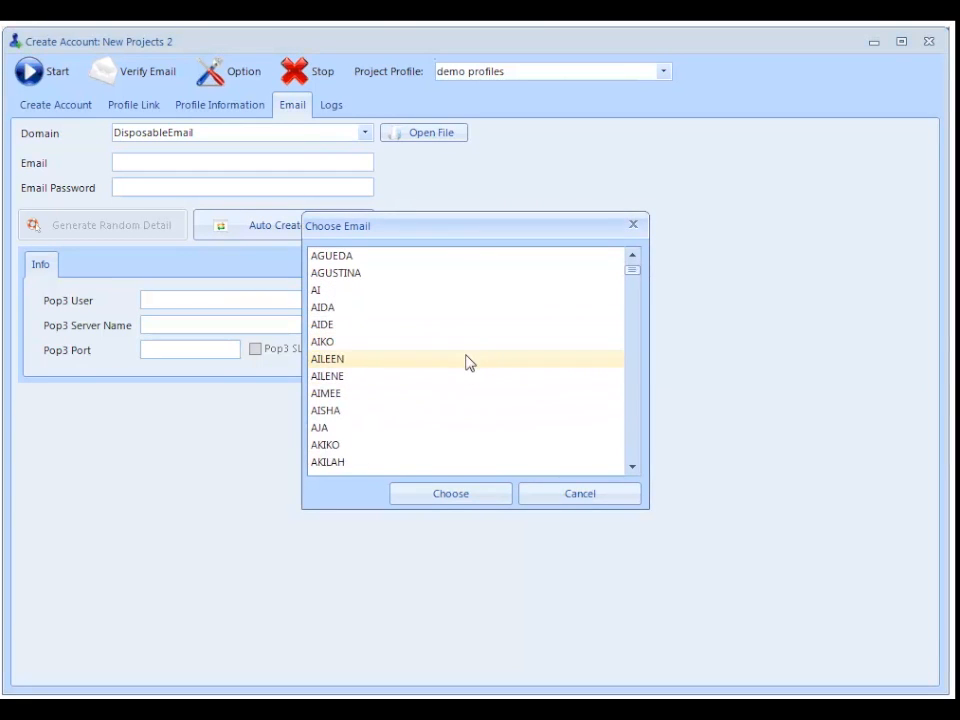
double_click(398, 413)
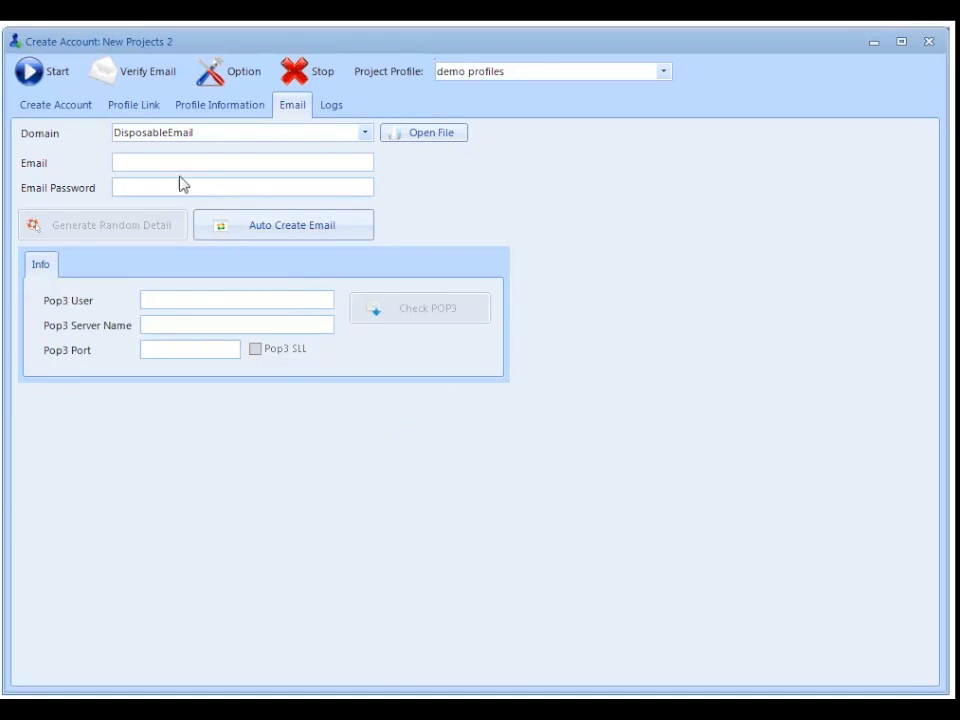
- Generate a disposable email address automatically for the project and close the email creation browser
click(288, 238)
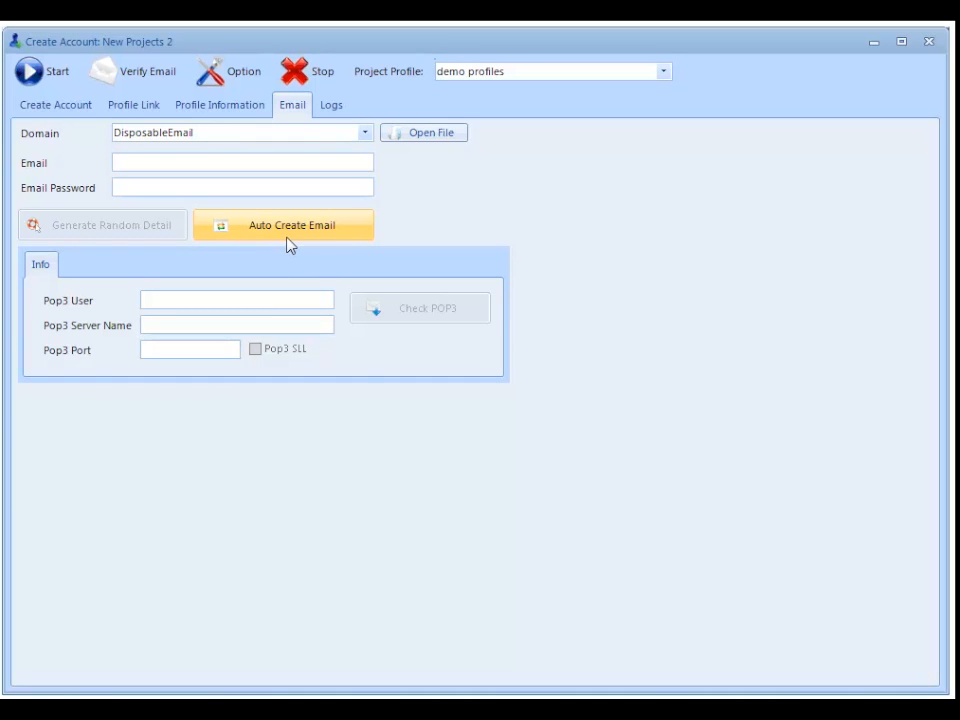
click(288, 245)
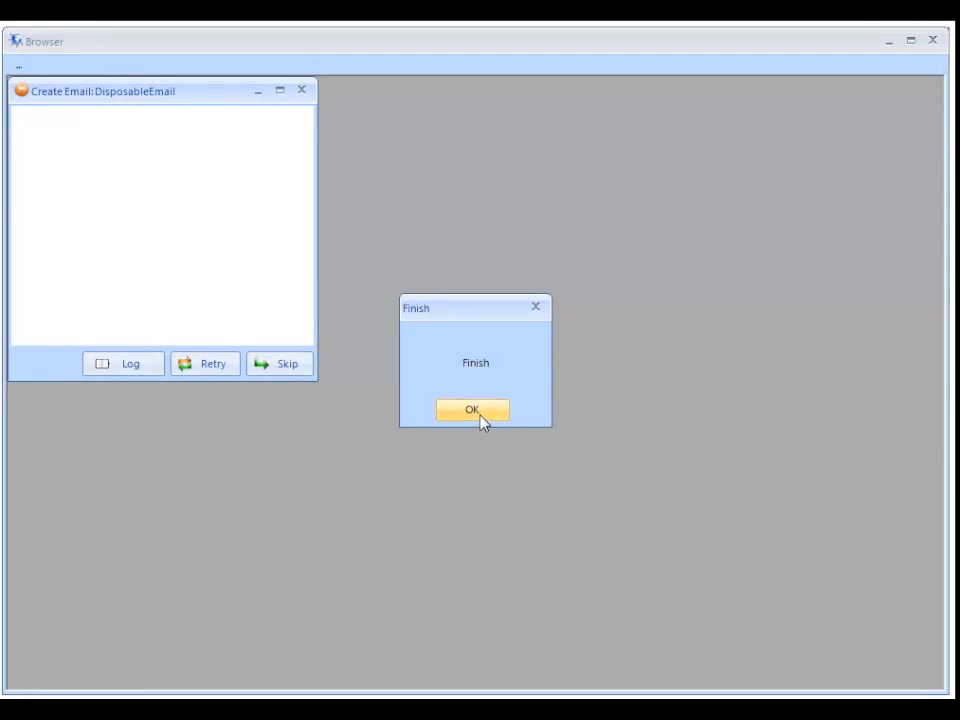
click(472, 410)
click(932, 41)
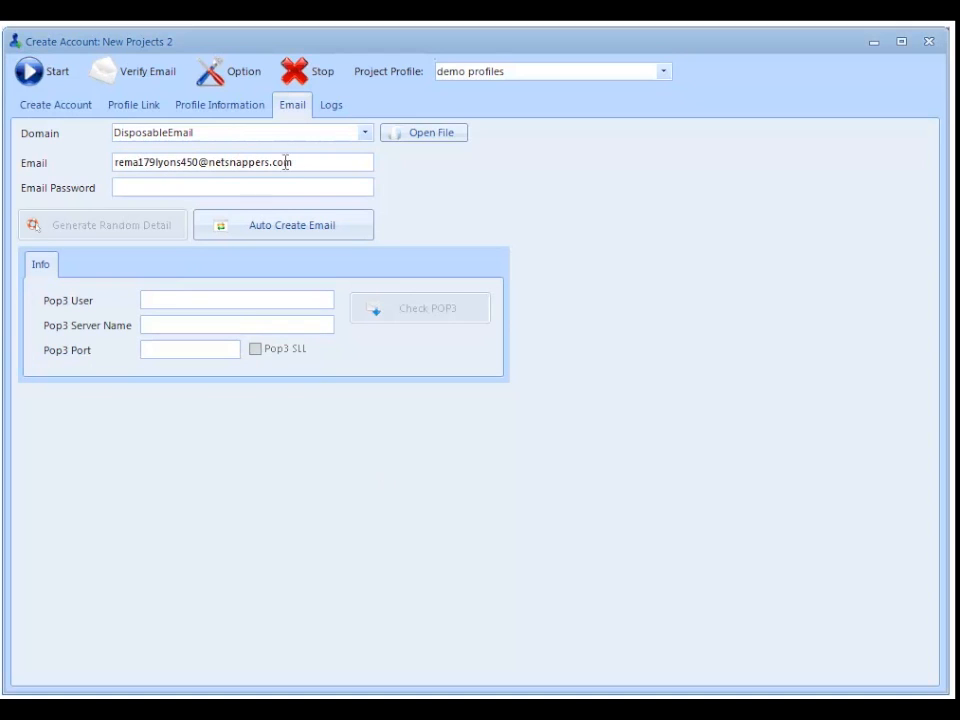
- Enter the email password for the disposable address
click(133, 190)
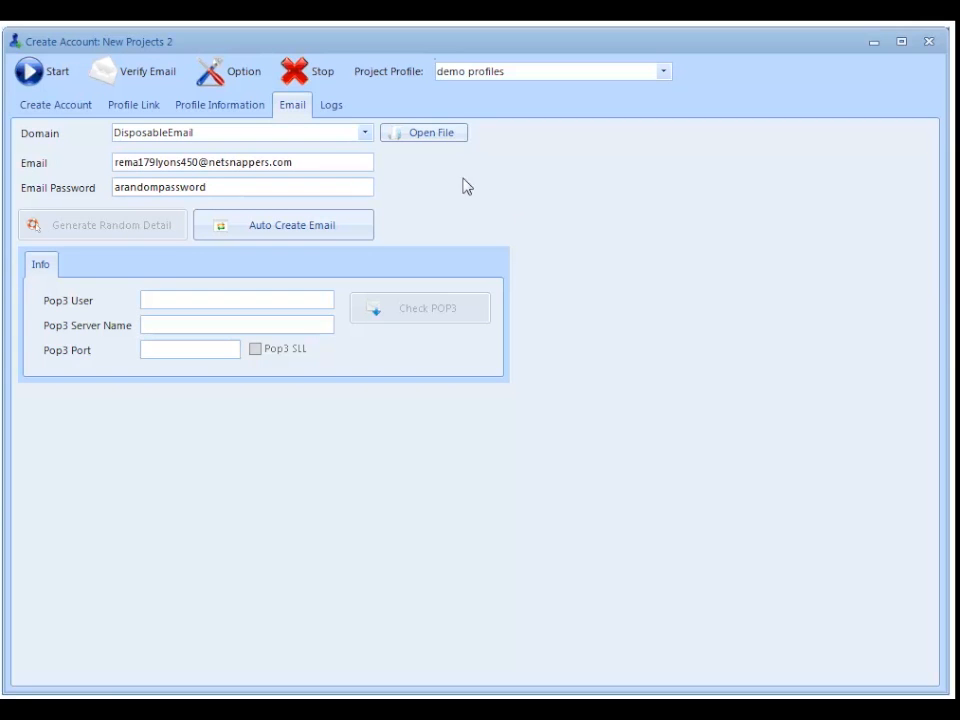
- Enter rankbuilder as the company in the project's profile information
click(198, 108)
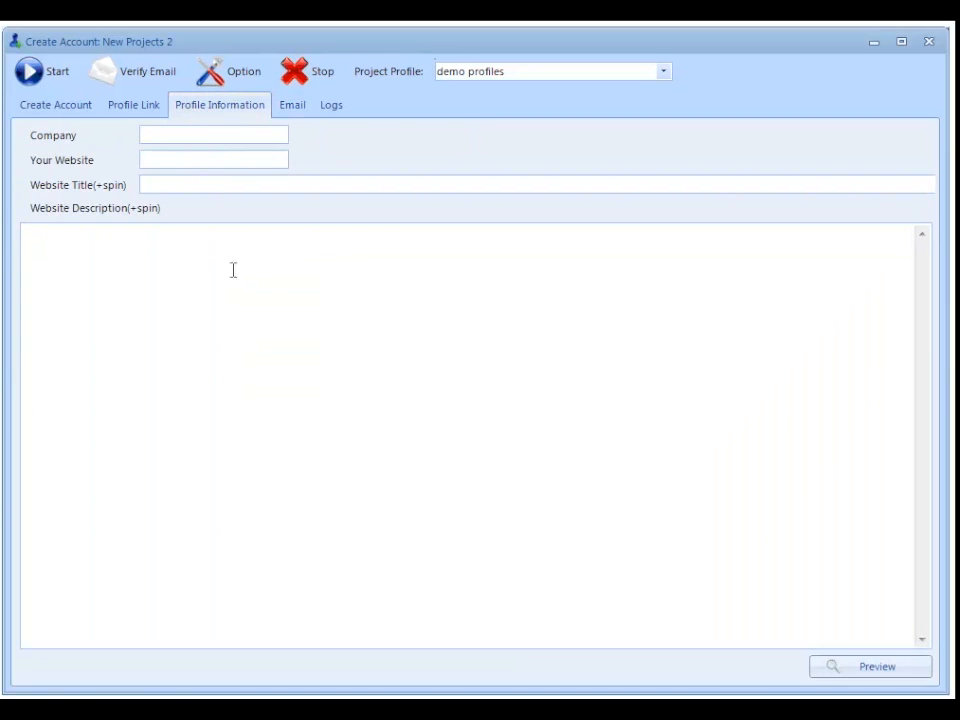
click(172, 134)
text(rankbuilder)
key(Tab)
text(http:///wwww.ran)
key(BackSpace)
key(BackSpace)
key(BackSpace)
key(BackSpace)
key(BackSpace)
text(.rankbuilder.com)
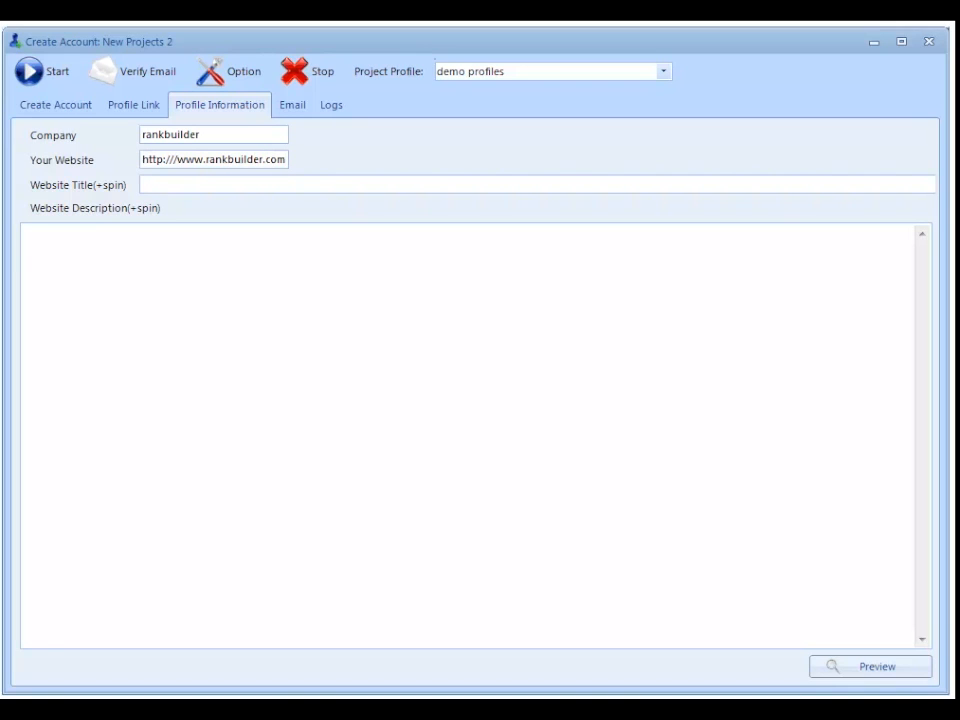
text(the best seo software)
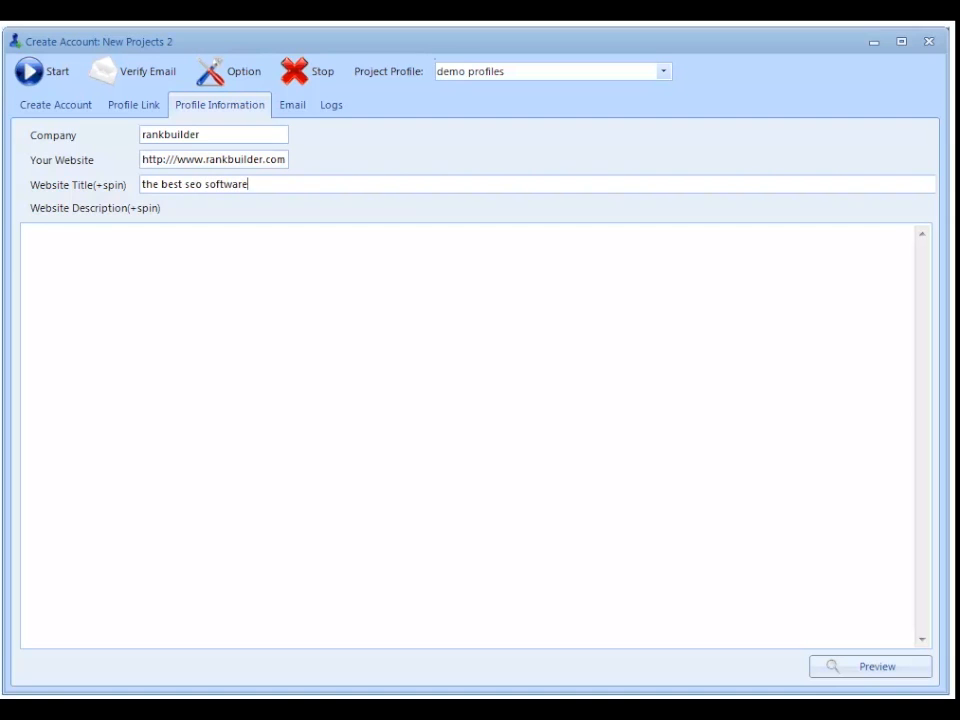
- Copy the "What: Rankbuilder link building software automates" section with its bullets from the Word document into the website description
click(184, 321)
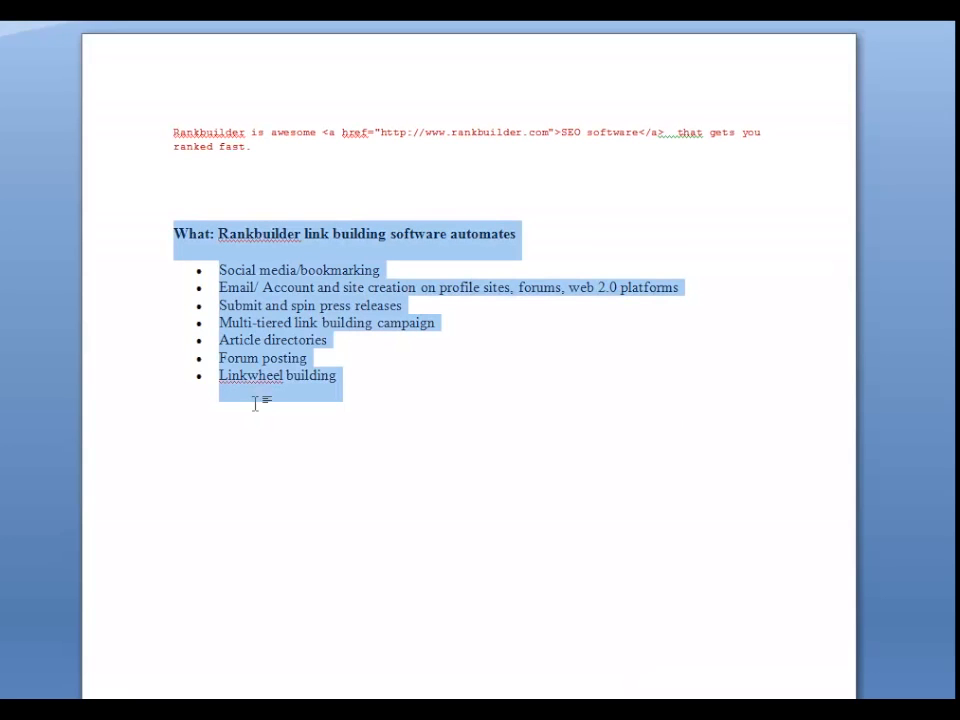
right_click(251, 318)
click(296, 350)
click(388, 639)
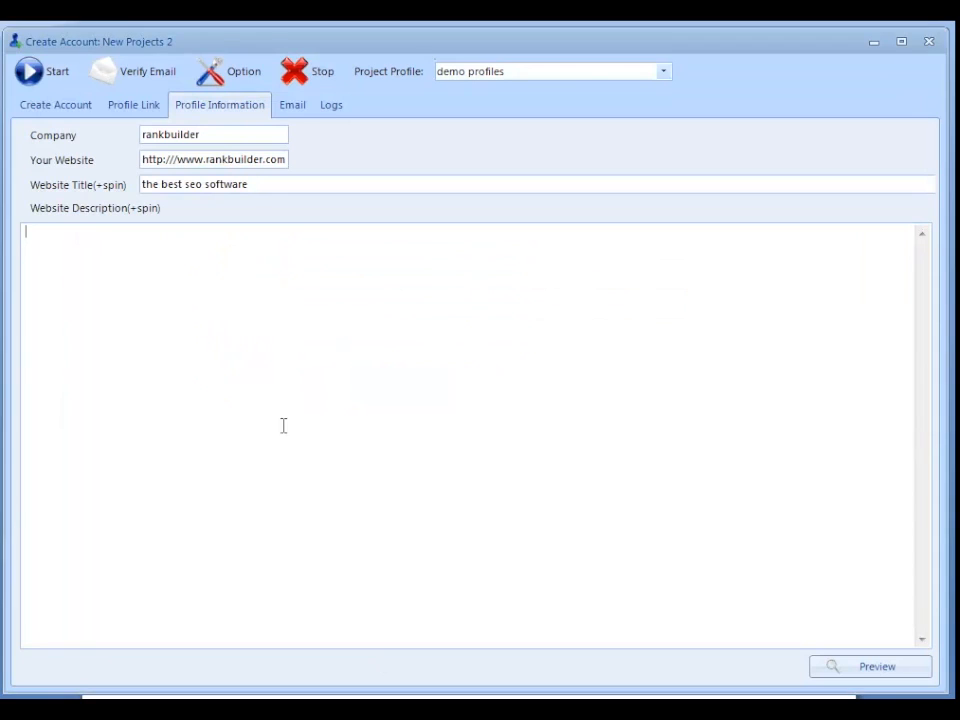
right_click(175, 283)
click(244, 360)
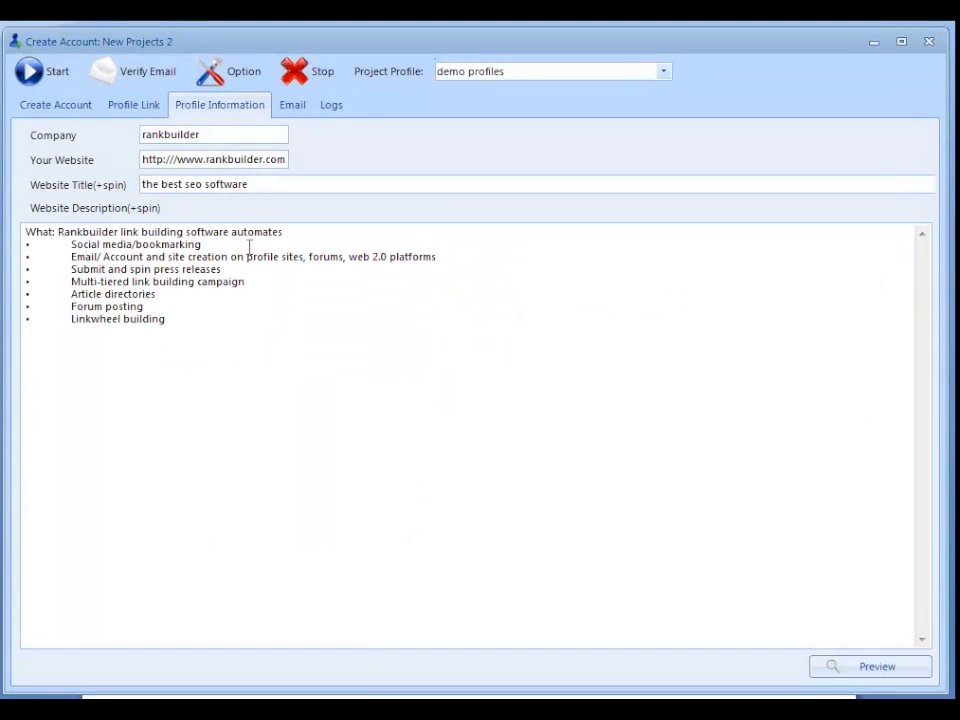
- Add spin syntax to the website title so it reads "the best seo {software|tool}"
click(205, 184)
text({)
text(|tool})
- Preview the profile information twice to compare the spun website title, closing each preview
click(900, 675)
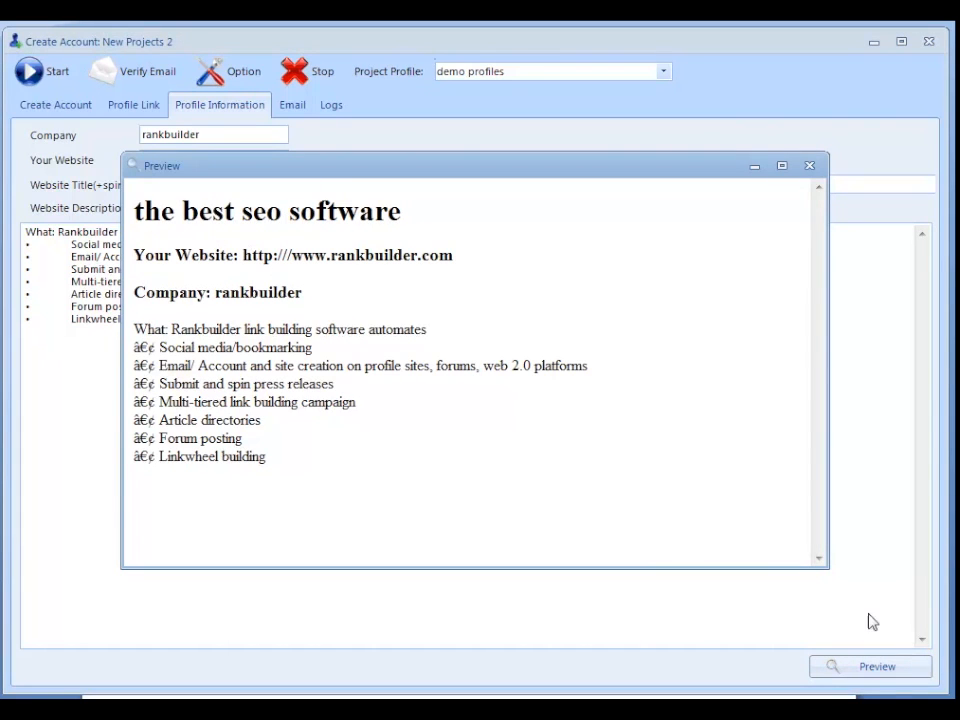
click(809, 166)
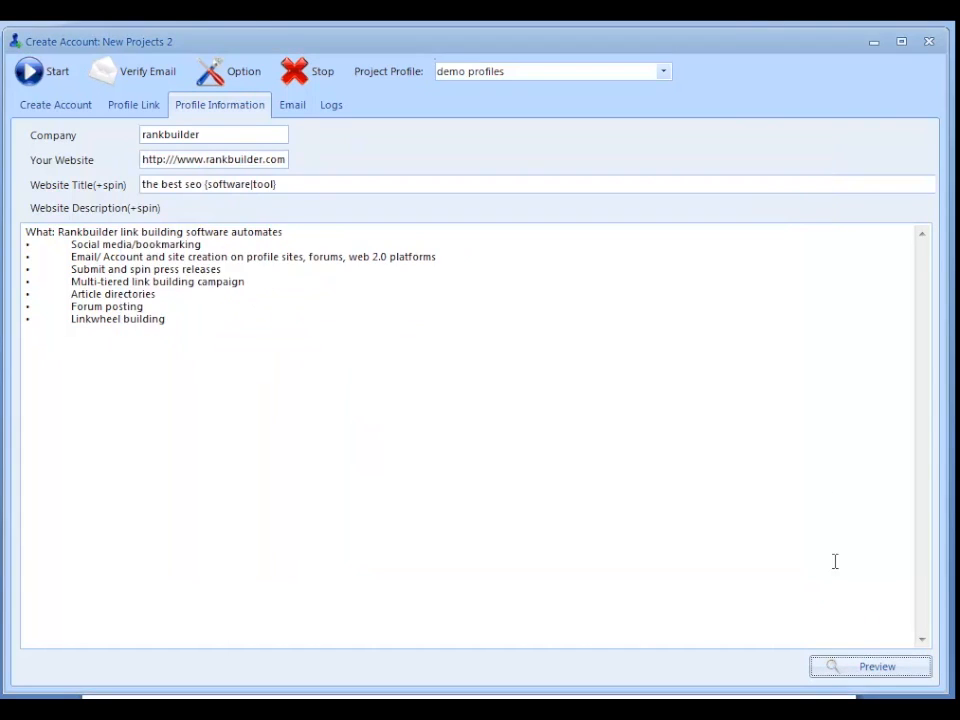
click(876, 672)
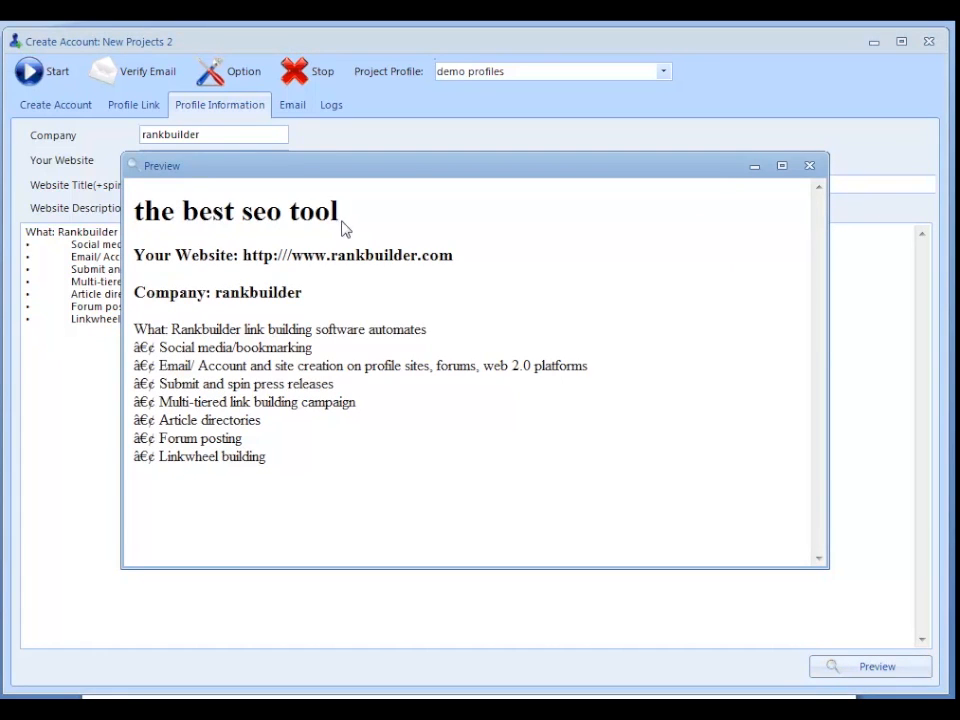
click(809, 166)
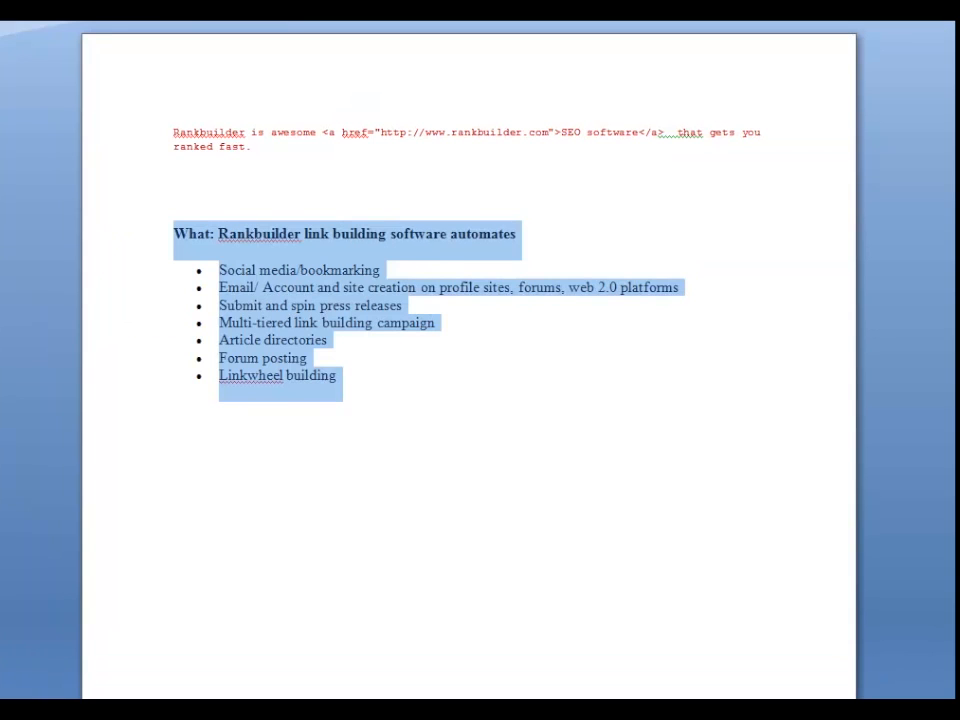
click(430, 430)
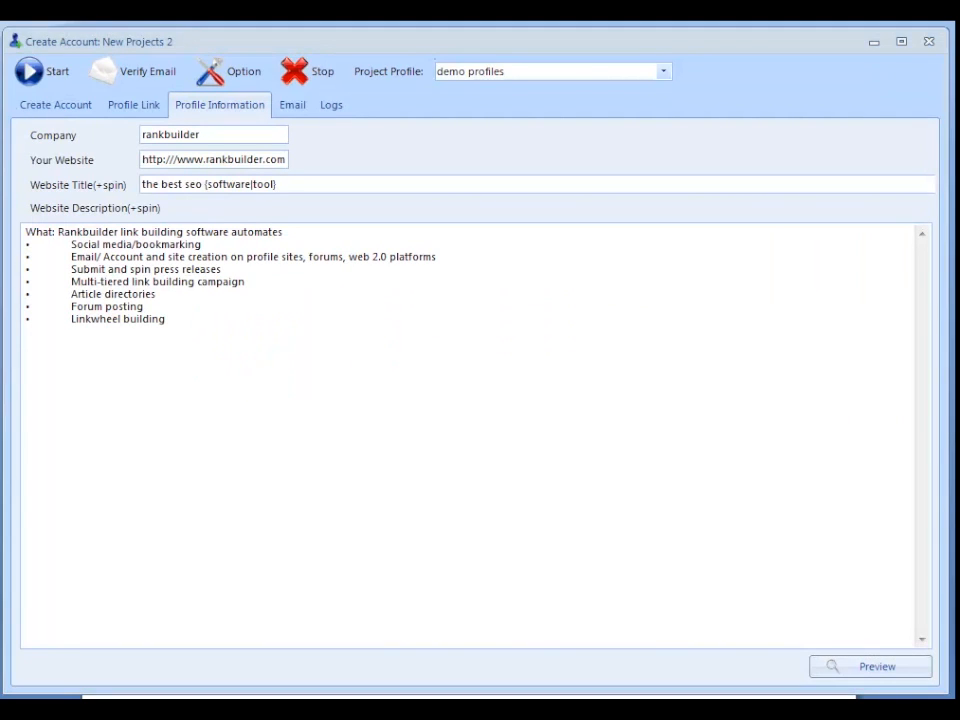
- Select all Social Network sites for account creation and start the registration
click(52, 109)
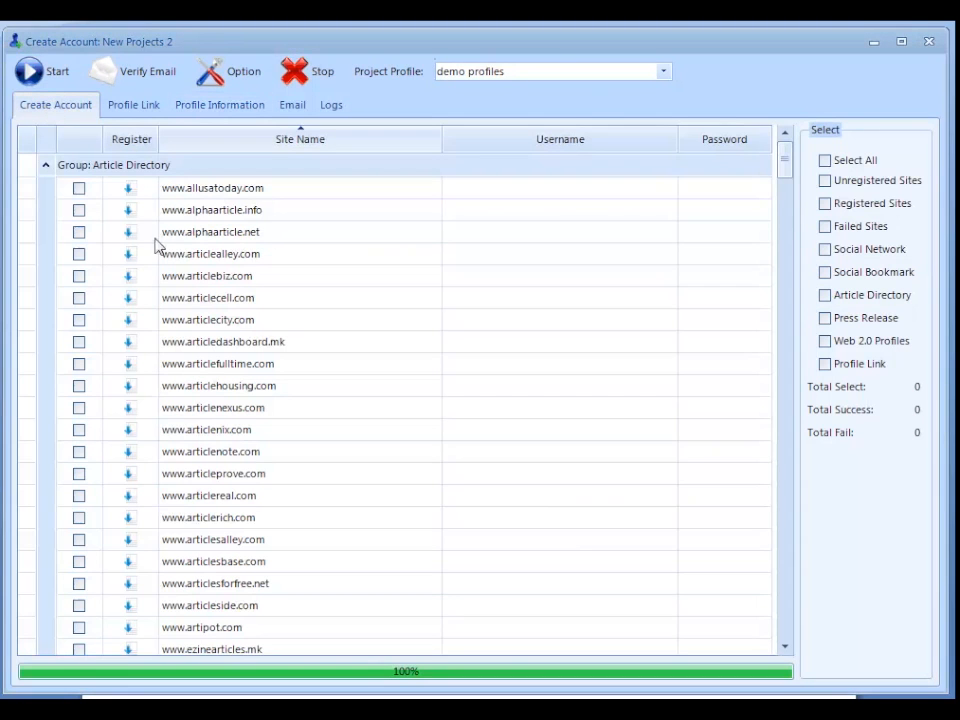
mouse_move(784, 163)
mouse_down()
mouse_move(797, 206)
mouse_move(792, 262)
mouse_move(783, 158)
mouse_up()
click(825, 250)
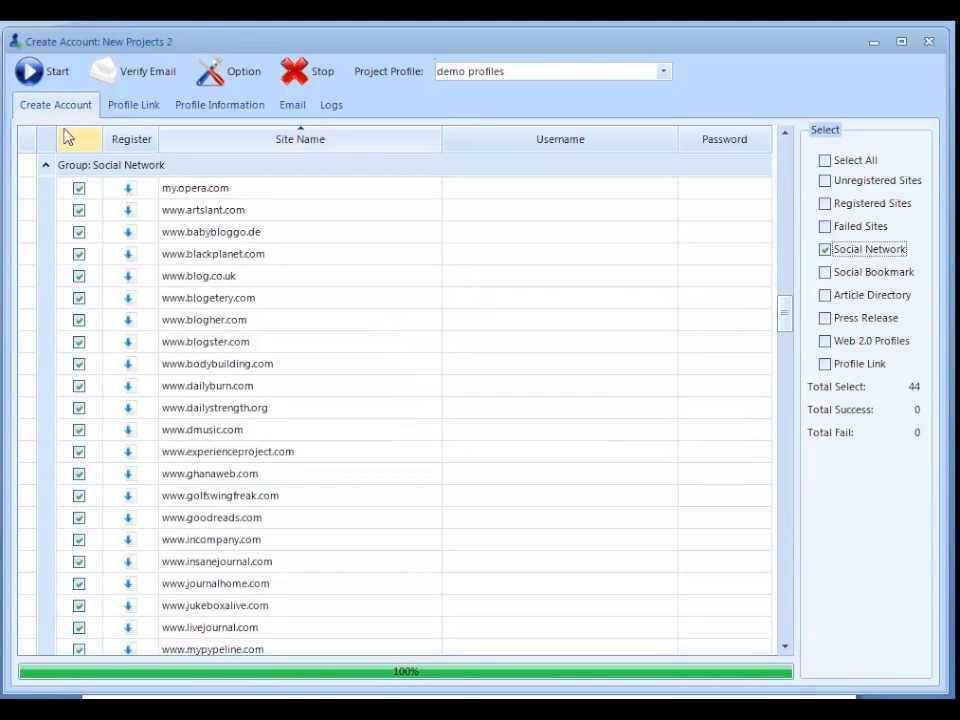
click(44, 78)
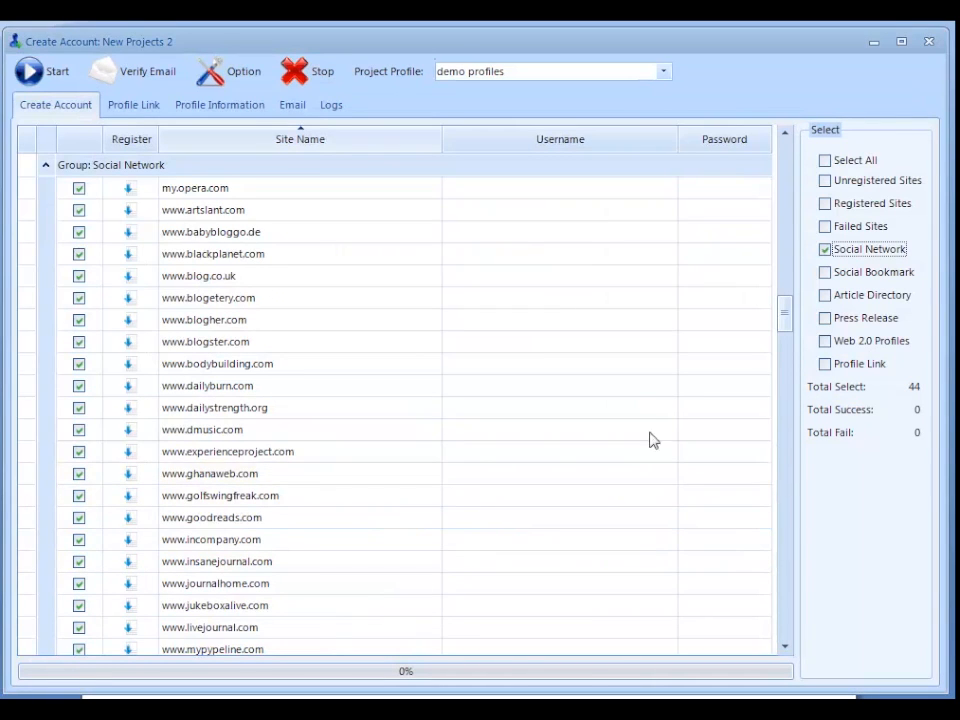
- Check the registration status of the Social Network sites during the run and dismiss the finish message
drag(790, 330, 754, 332)
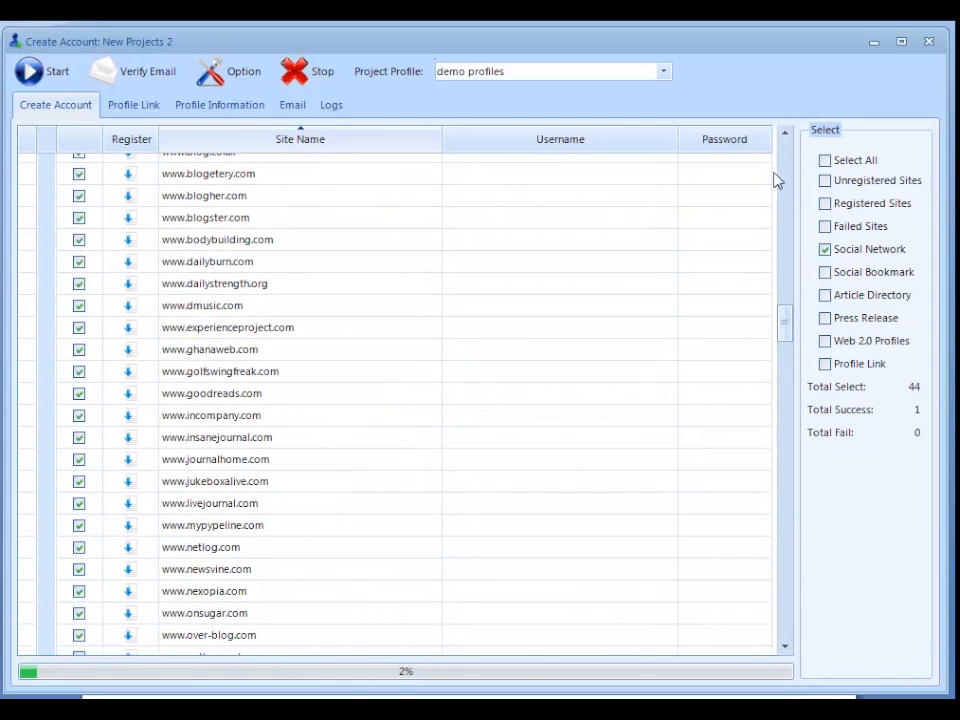
click(788, 136)
click(788, 136)
click(788, 136)
click(788, 136)
click(788, 136)
click(788, 136)
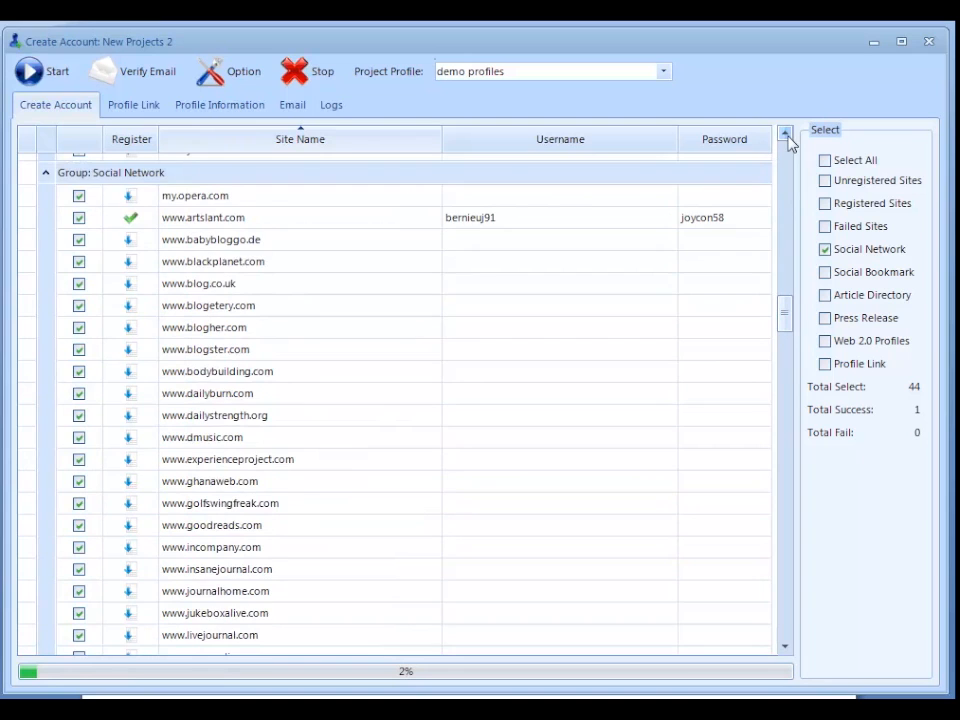
click(788, 136)
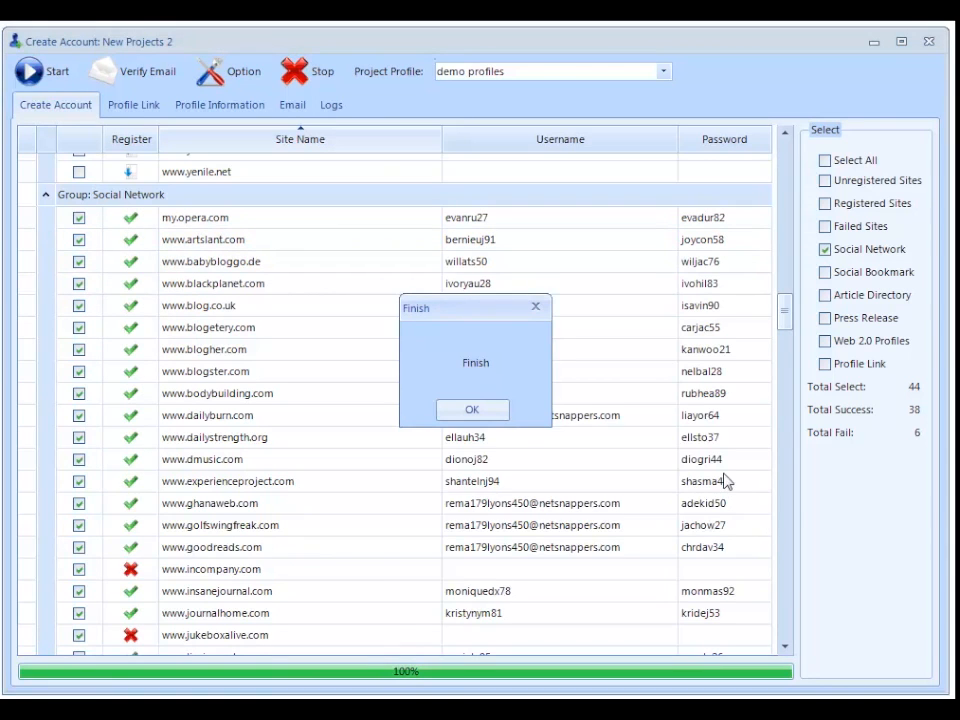
click(495, 412)
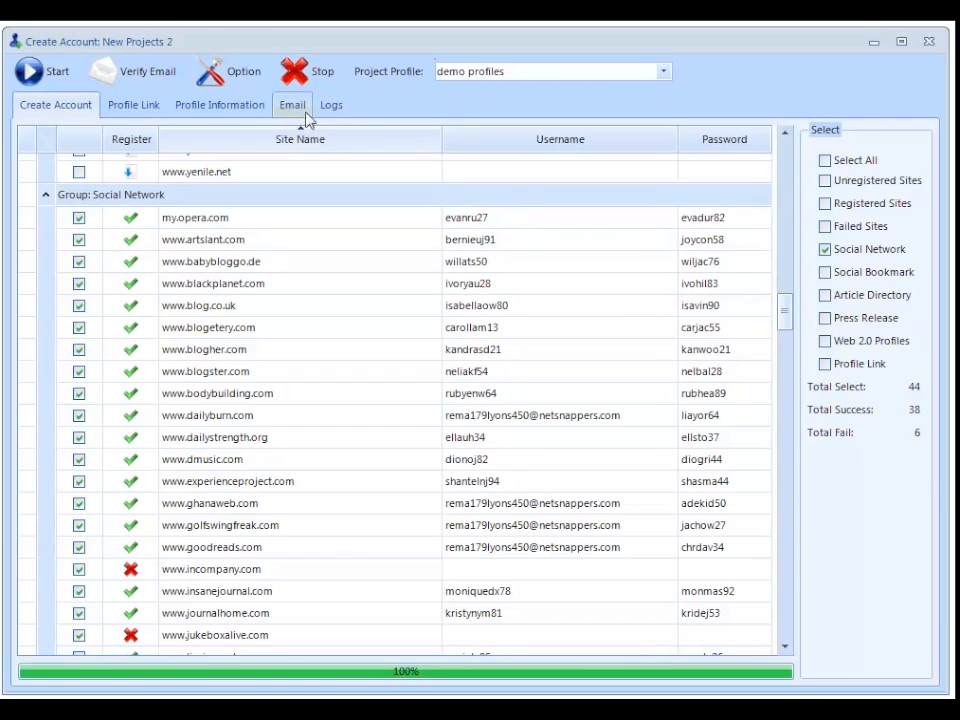
- Run email verification for the registered Social Network accounts and close the account creation project
click(152, 80)
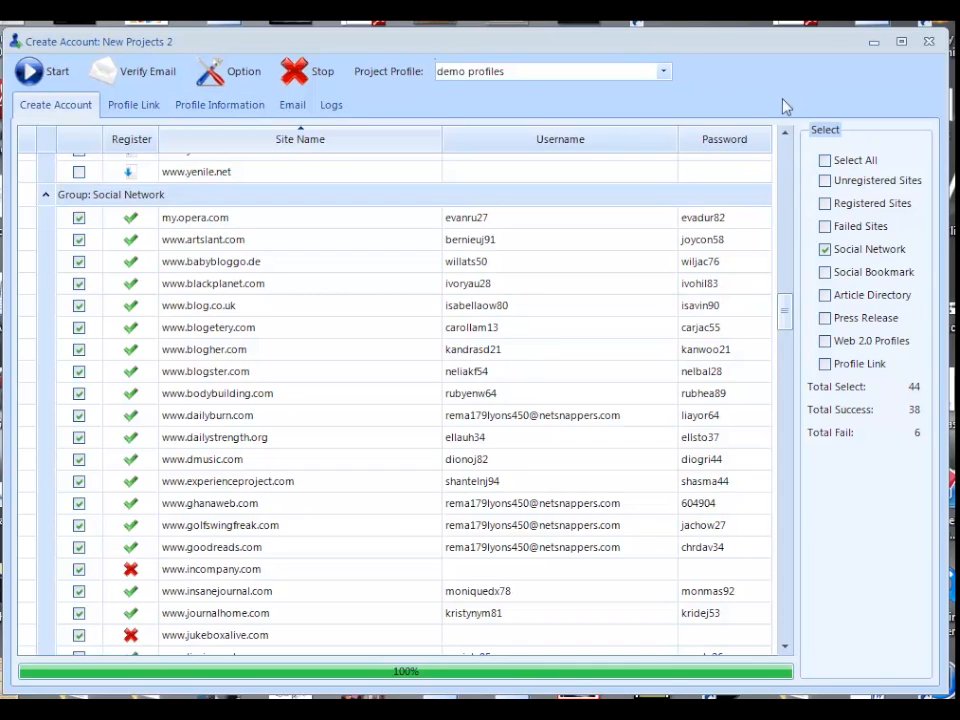
click(929, 42)
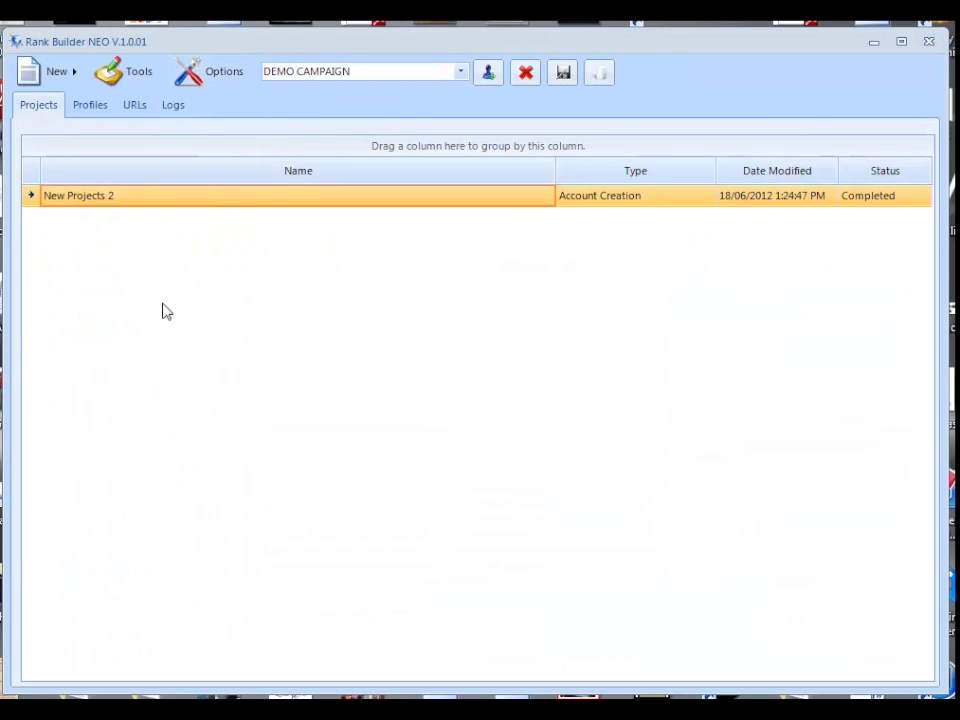
- Create a new Social Network submission project, open it and look through its list of site accounts
click(74, 82)
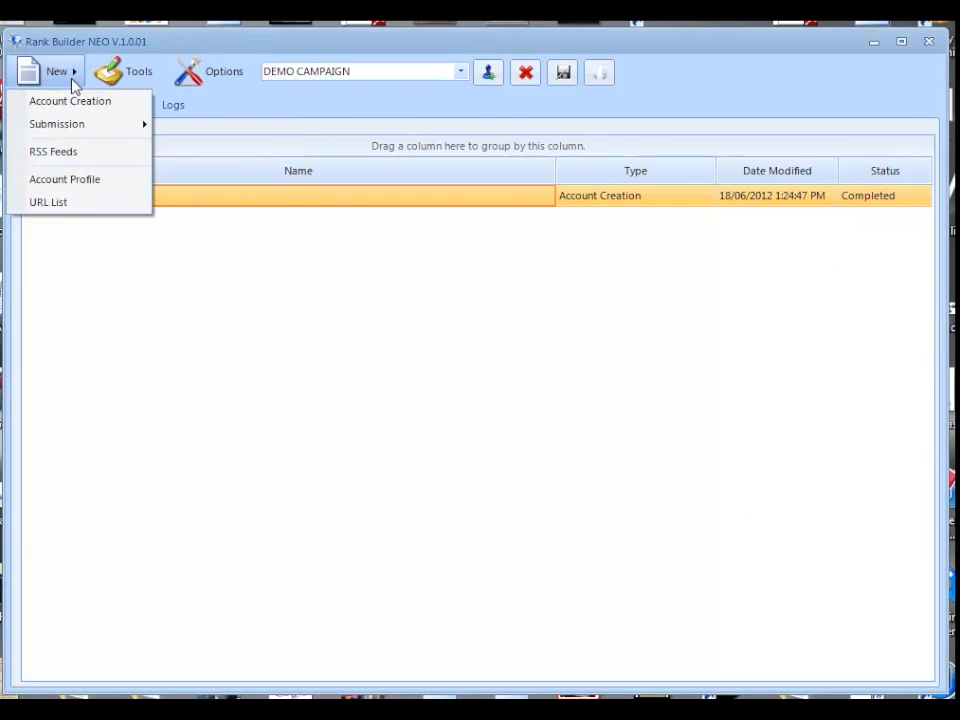
mouse_move(79, 124)
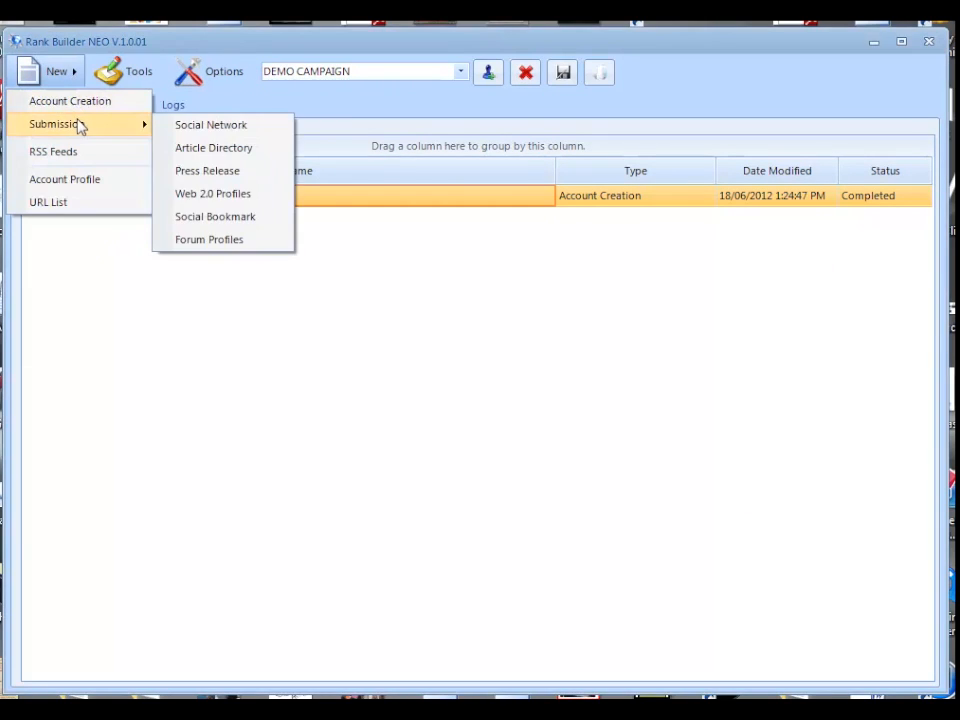
click(211, 126)
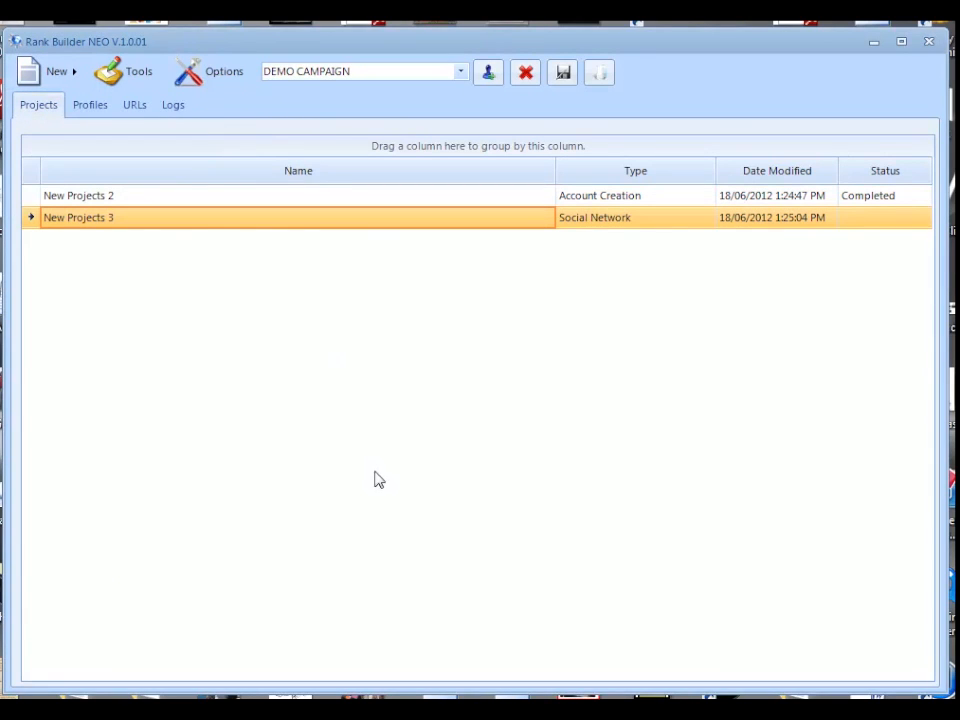
double_click(295, 218)
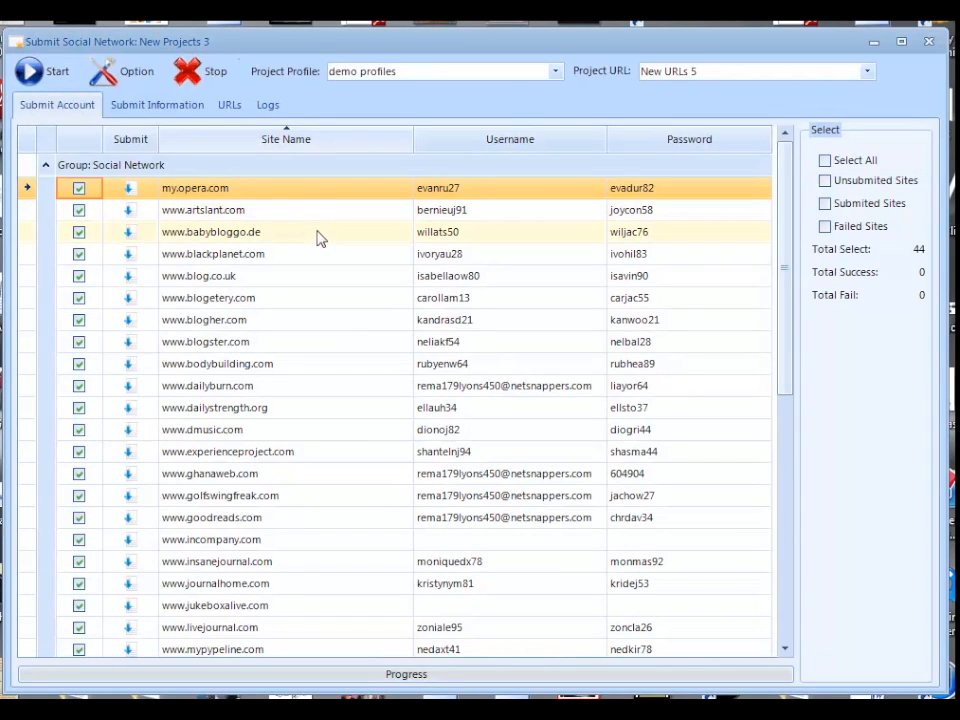
drag(789, 189, 793, 538)
drag(793, 562, 797, 174)
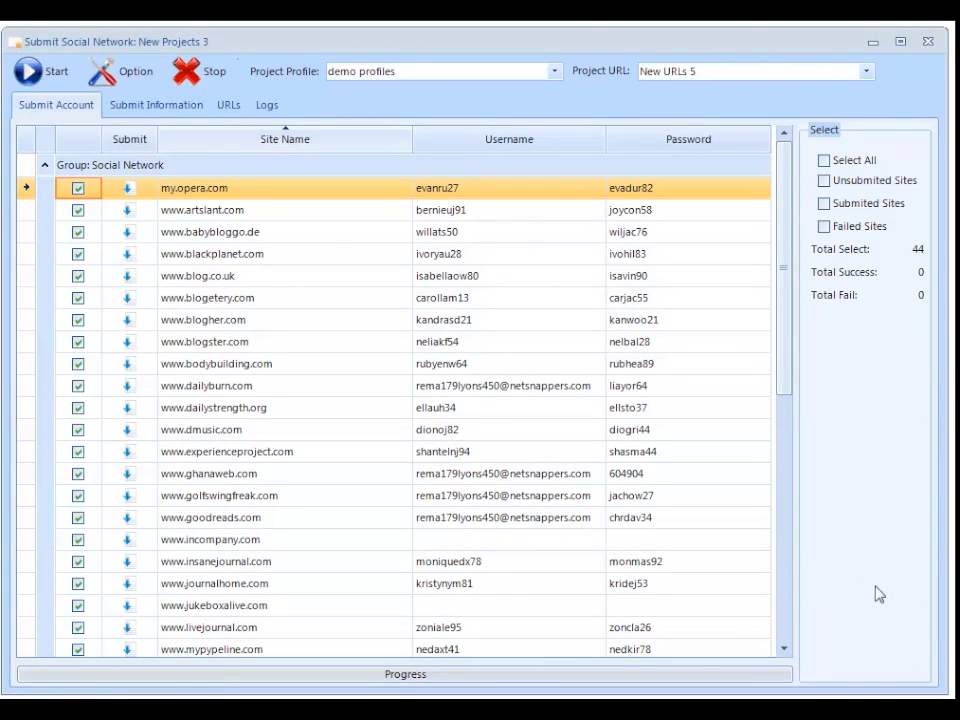
- Set the submission's article title to "rankbuilder is the top seo software"
click(155, 119)
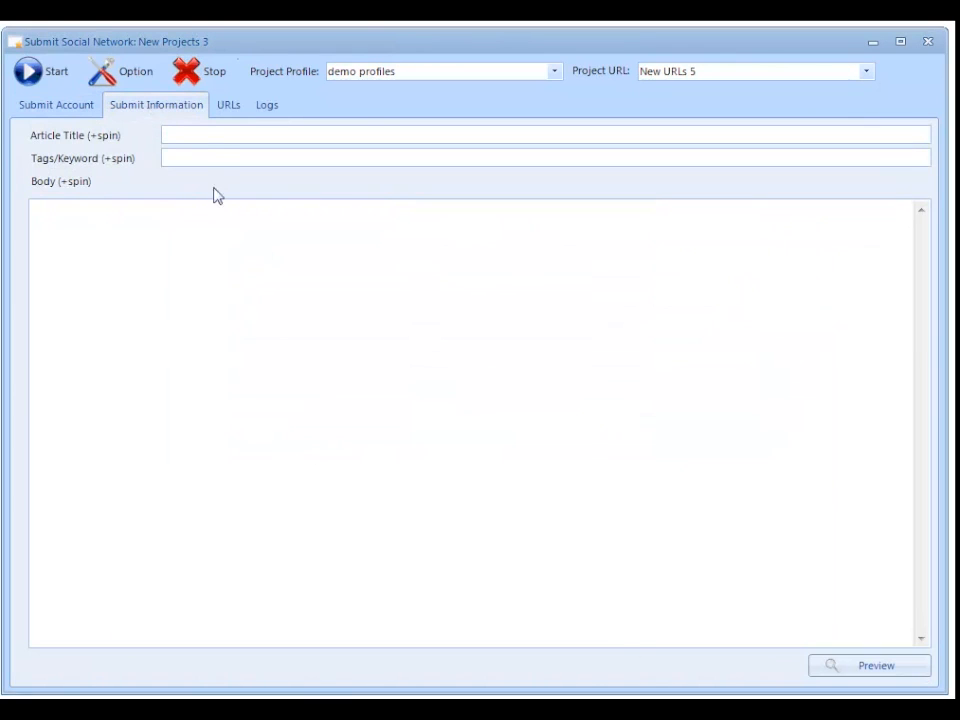
click(205, 135)
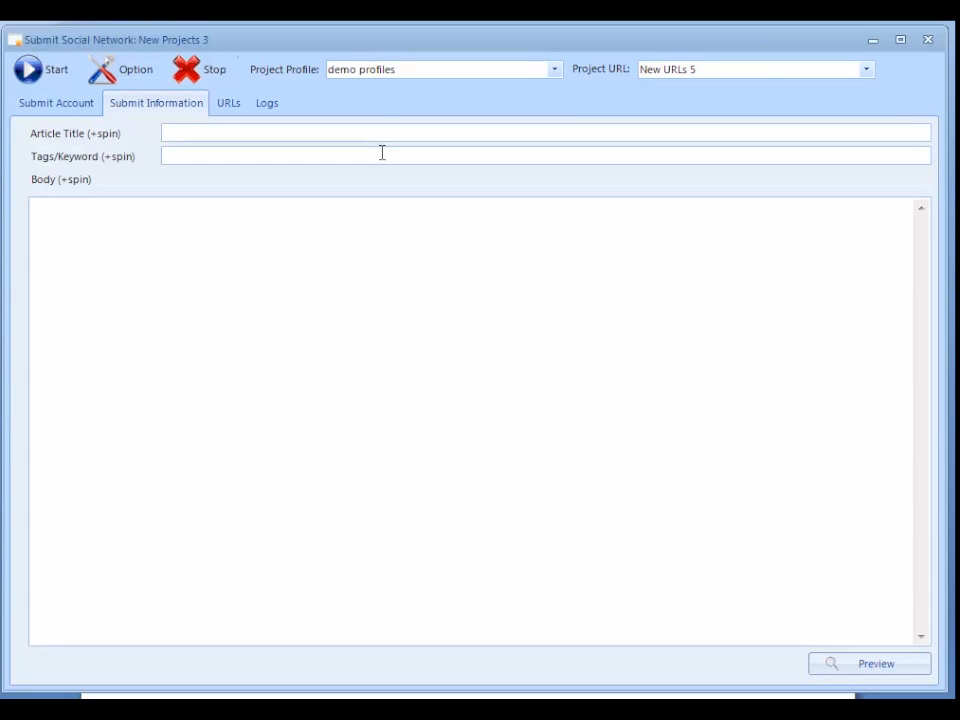
text(rankbuilder is the top seo )
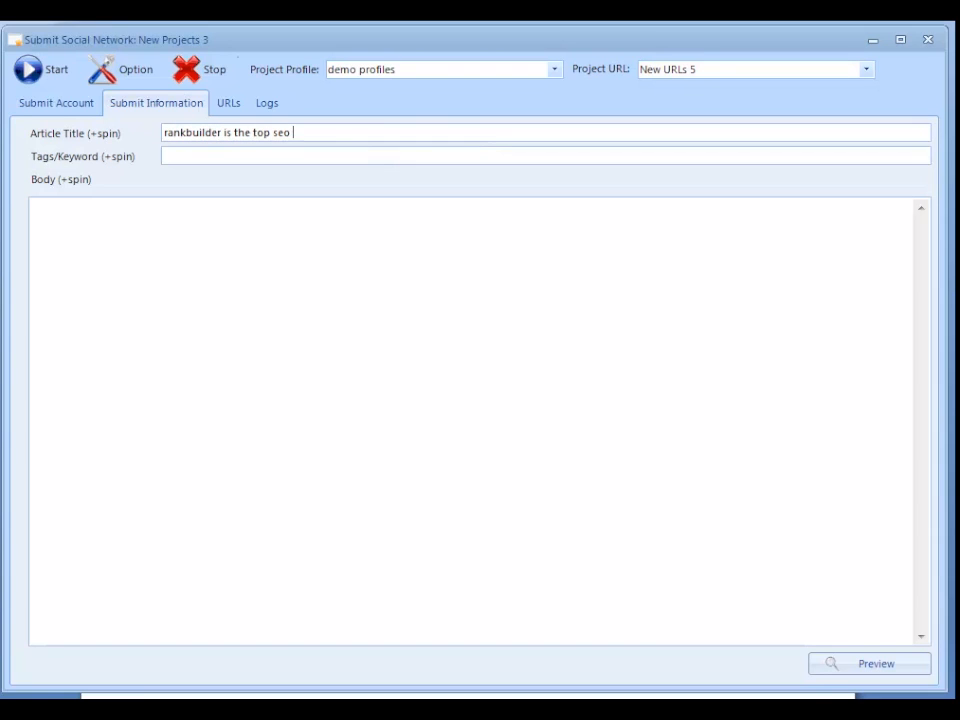
text(software)
key(Tab)
- Enter "seo, linkbuilding, rankings" as the submission's tags
text(se)
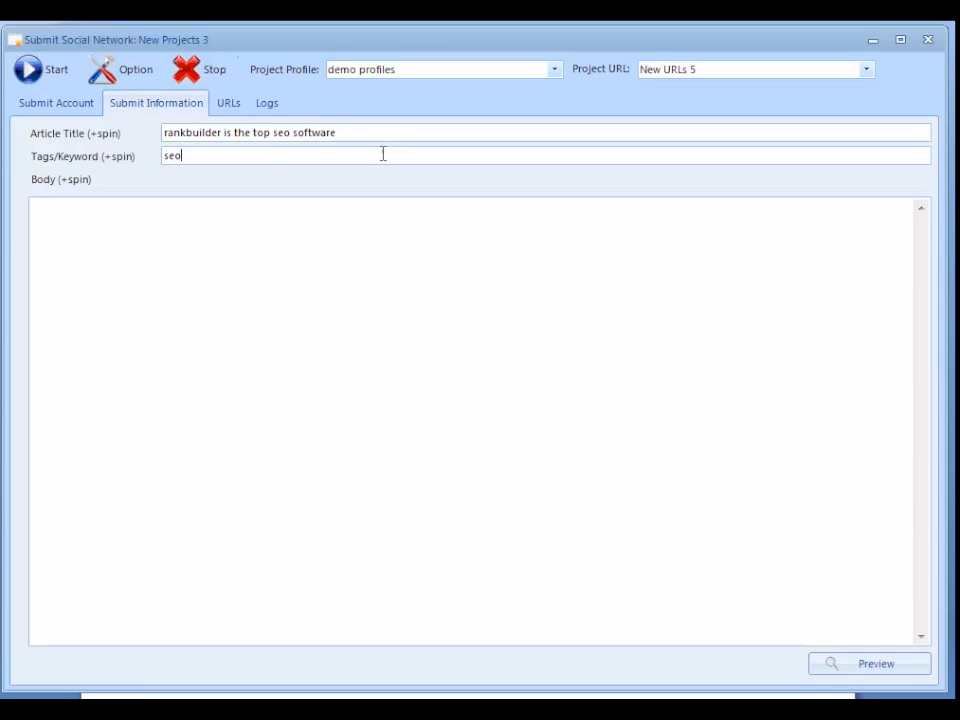
text(o, linkbuilding, rankings)
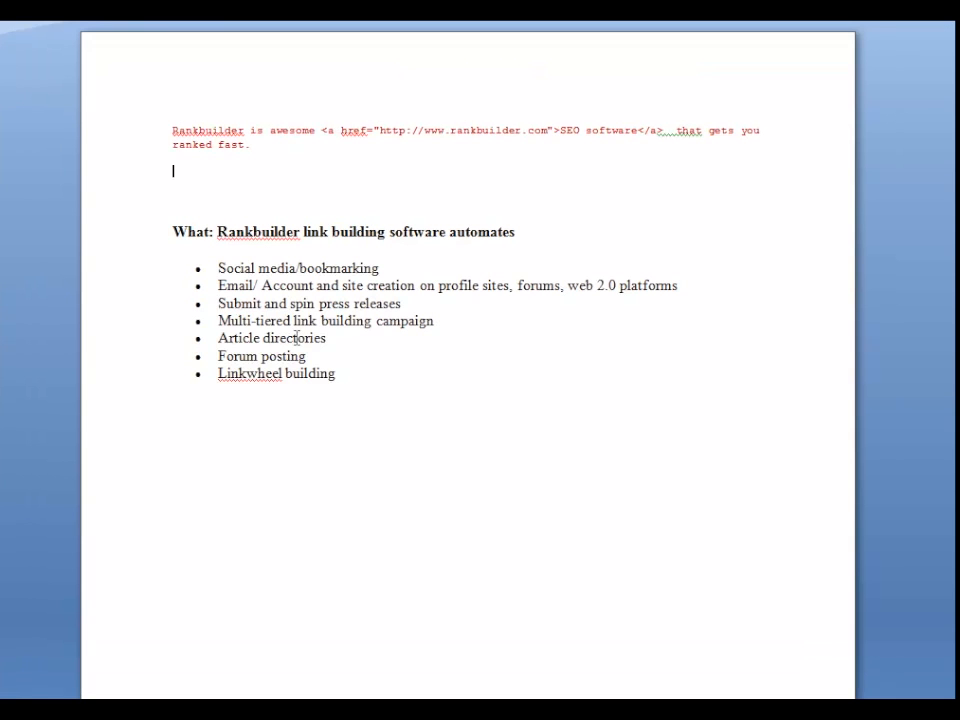
- Copy the "What: Rankbuilder link building software automates" list and the HTML link sentence from the text document into the body, and preview the article
drag(334, 390, 150, 233)
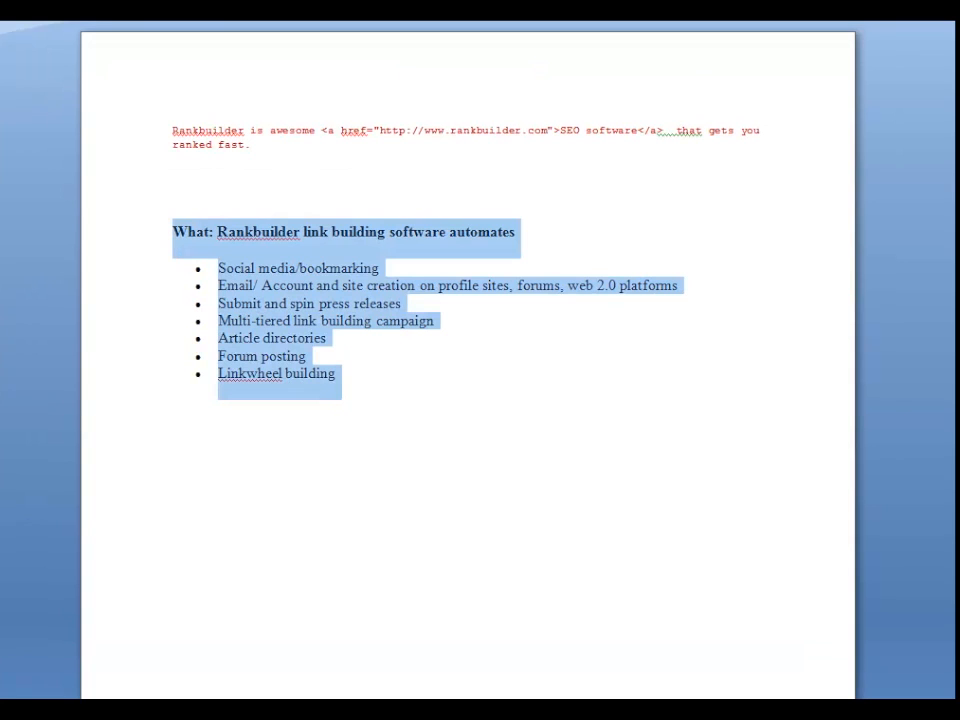
click(236, 490)
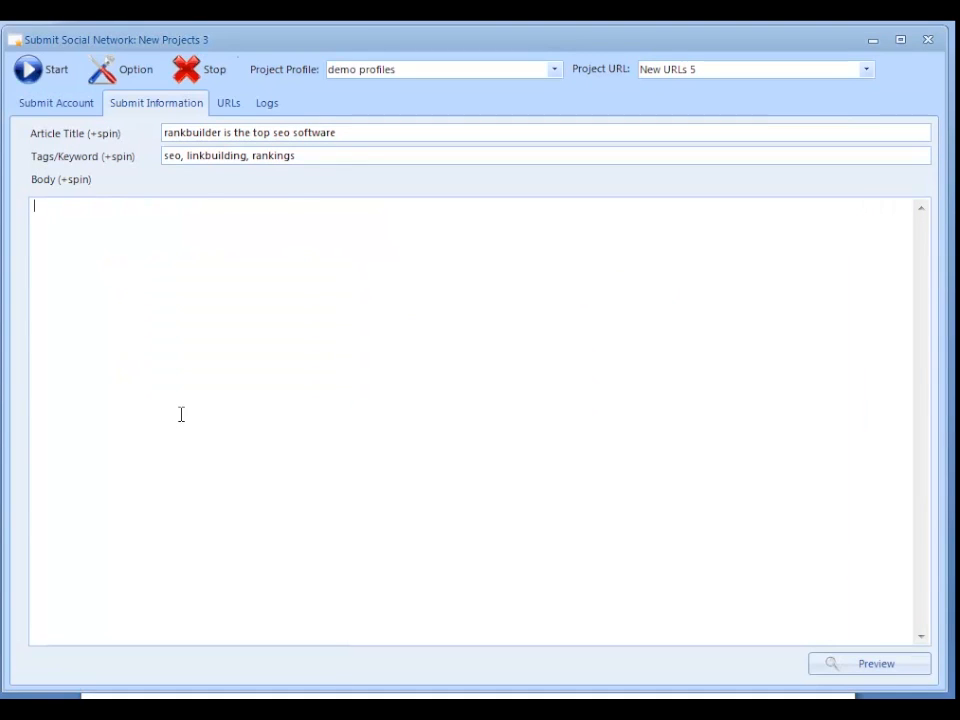
text(What: Rankbuilder link building software automates •	Social media/bookmarking •	Email/ Account and site creation on profile sites, forums, web 2.0 platforms •	Submit and spin press releases •	Multi-tiered link building campaign •	Article directories •	Forum posting •	Linkwheel building)
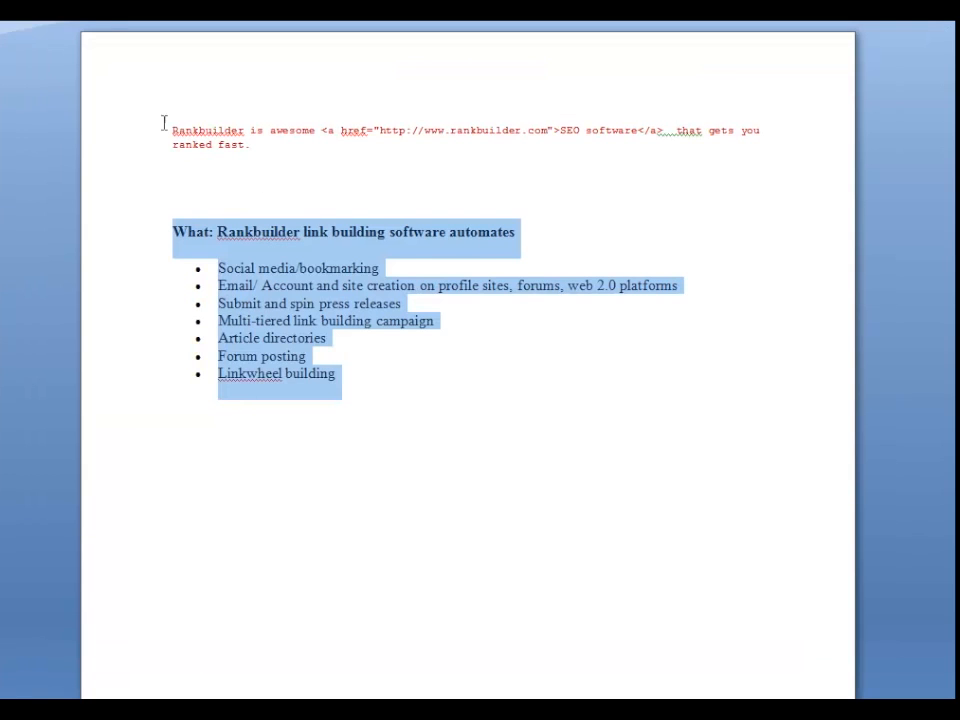
drag(164, 122, 238, 152)
key(ctrl+c)
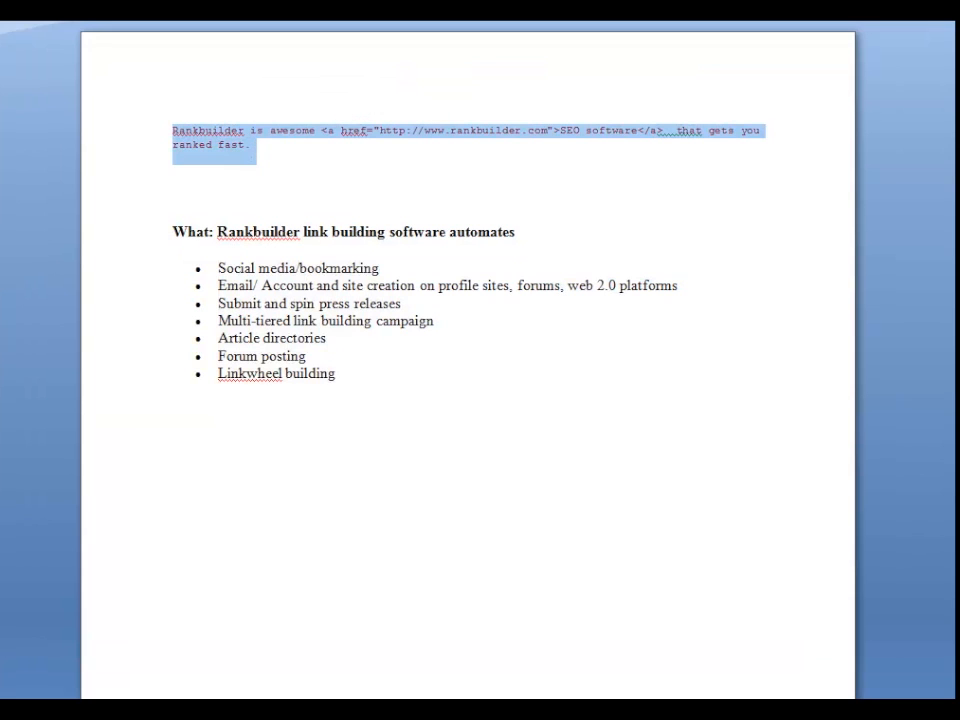
click(176, 484)
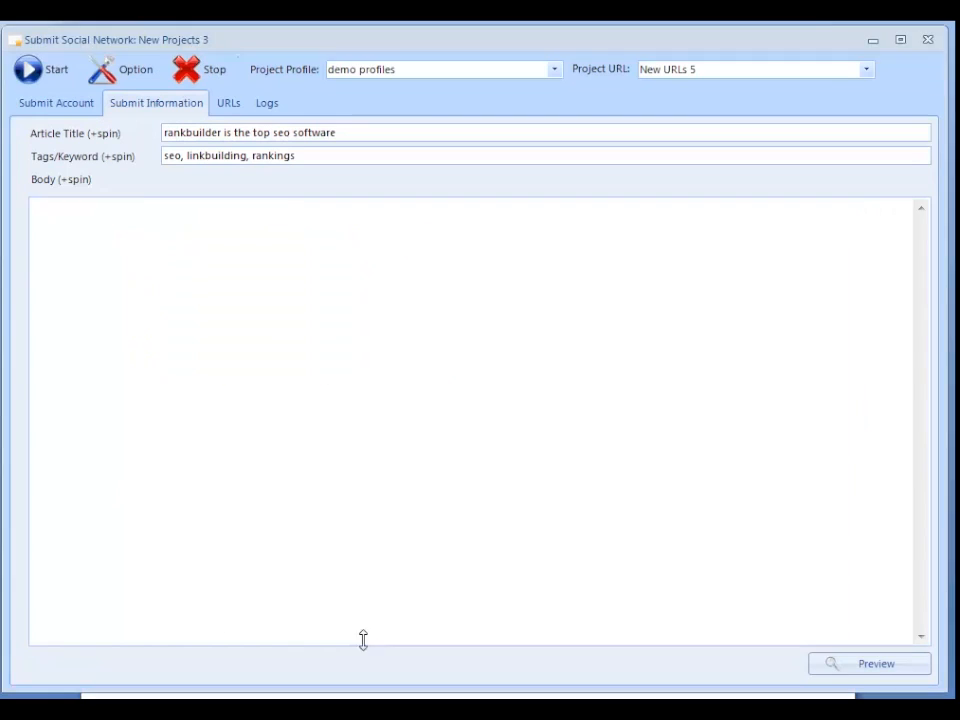
key(ctrl+v)
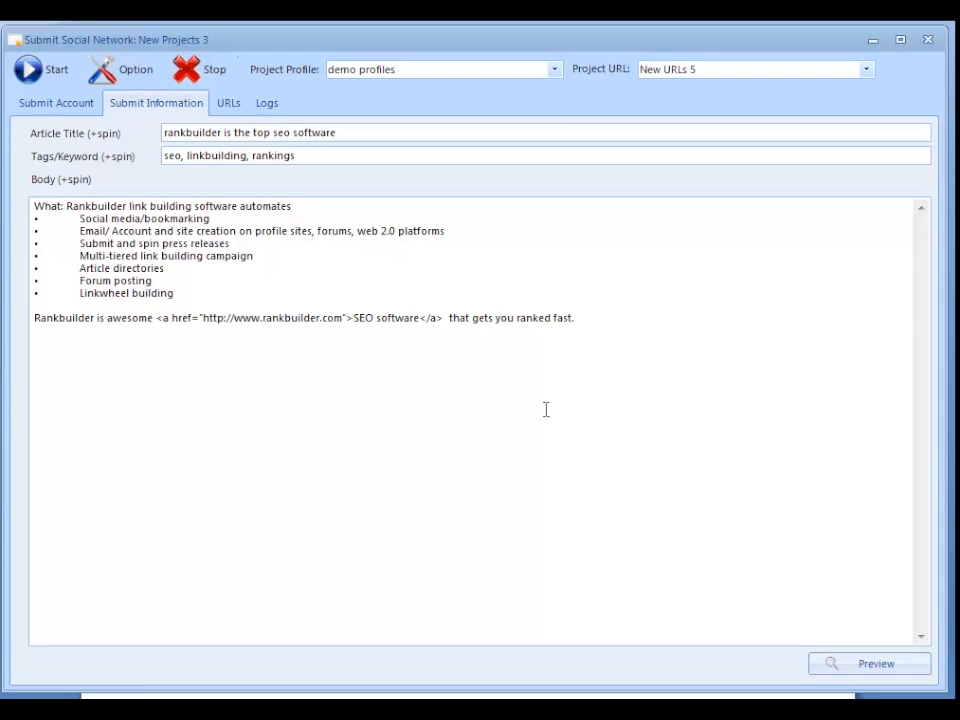
click(838, 663)
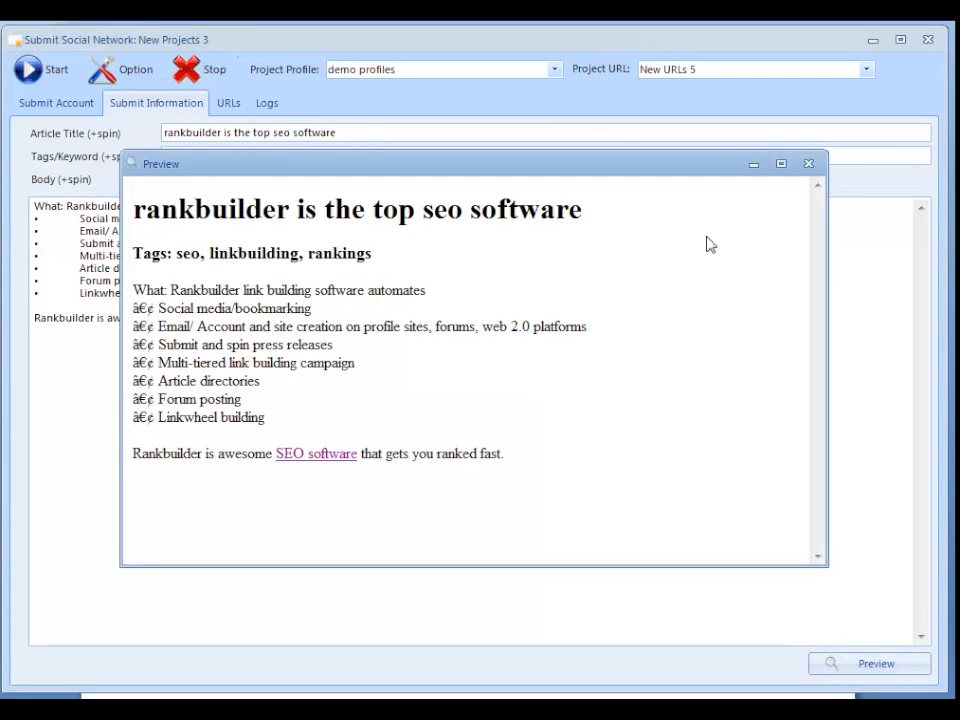
click(809, 166)
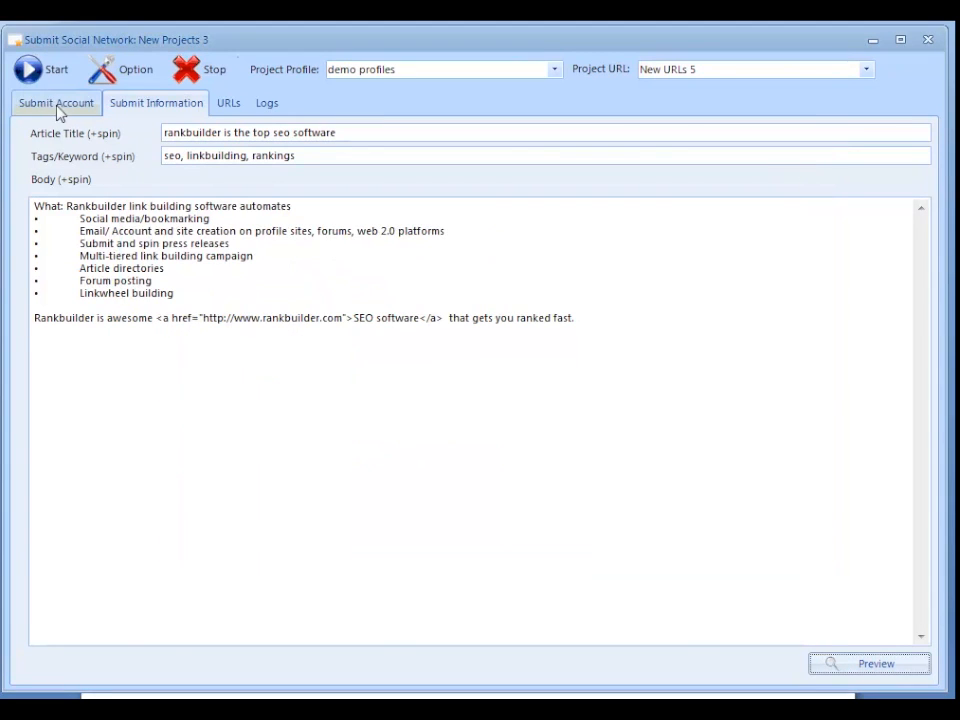
- Check the project's URLs and logs, run the submission to the selected Social Network sites and dismiss the finish message
click(229, 106)
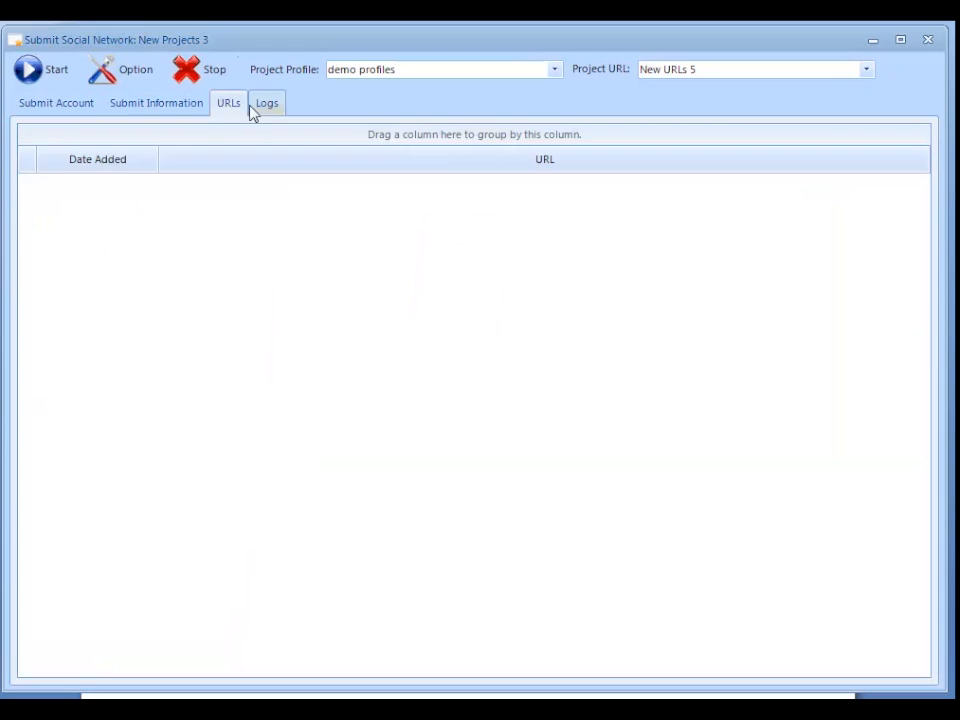
click(258, 110)
click(68, 116)
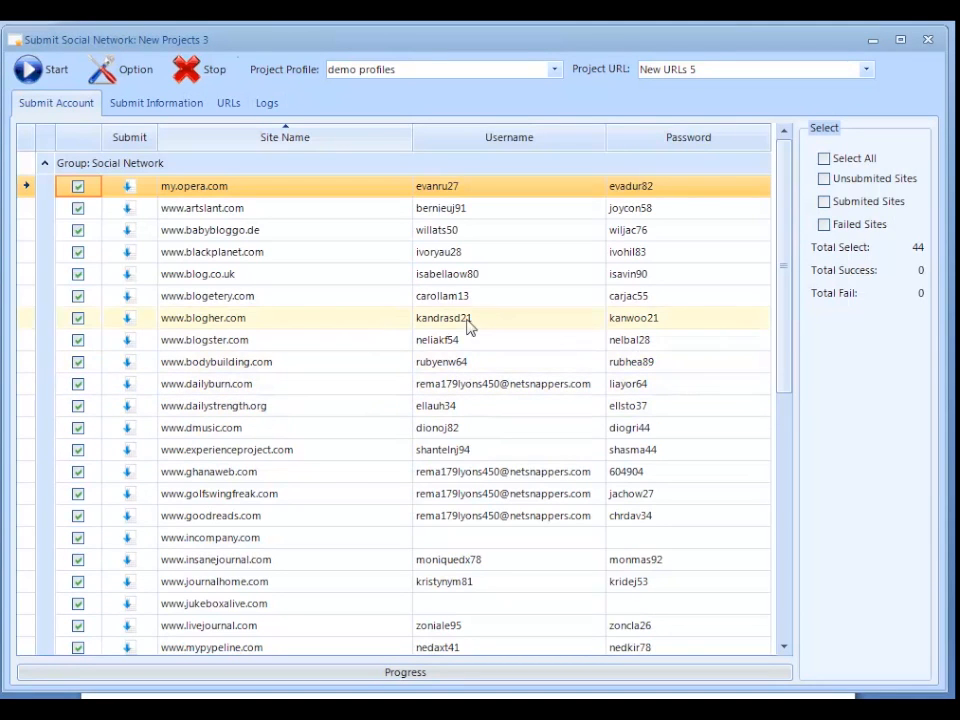
click(34, 68)
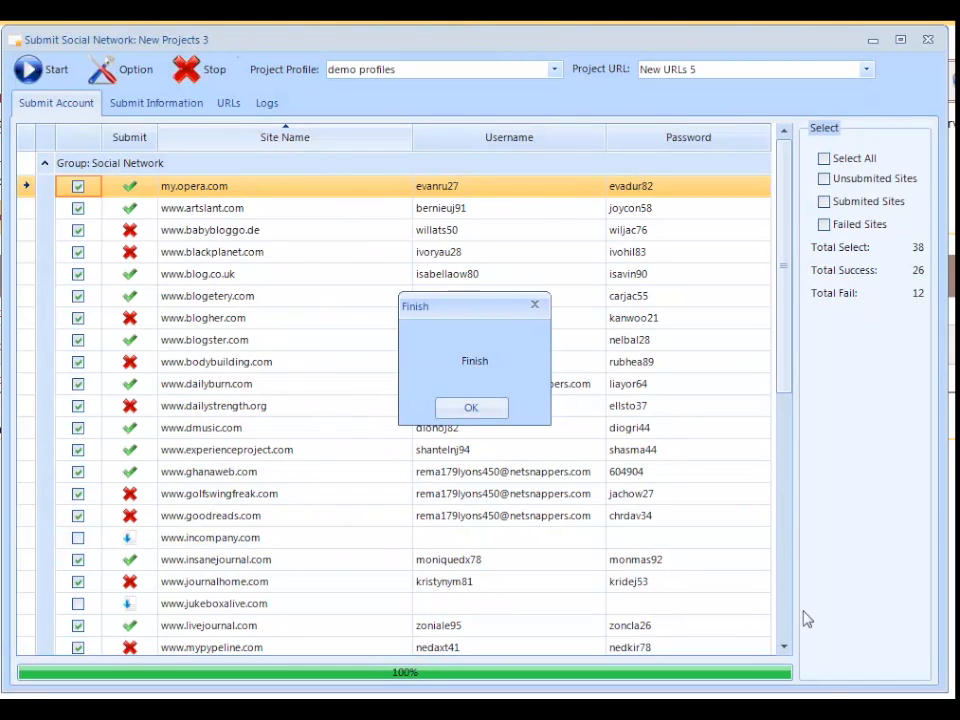
click(476, 412)
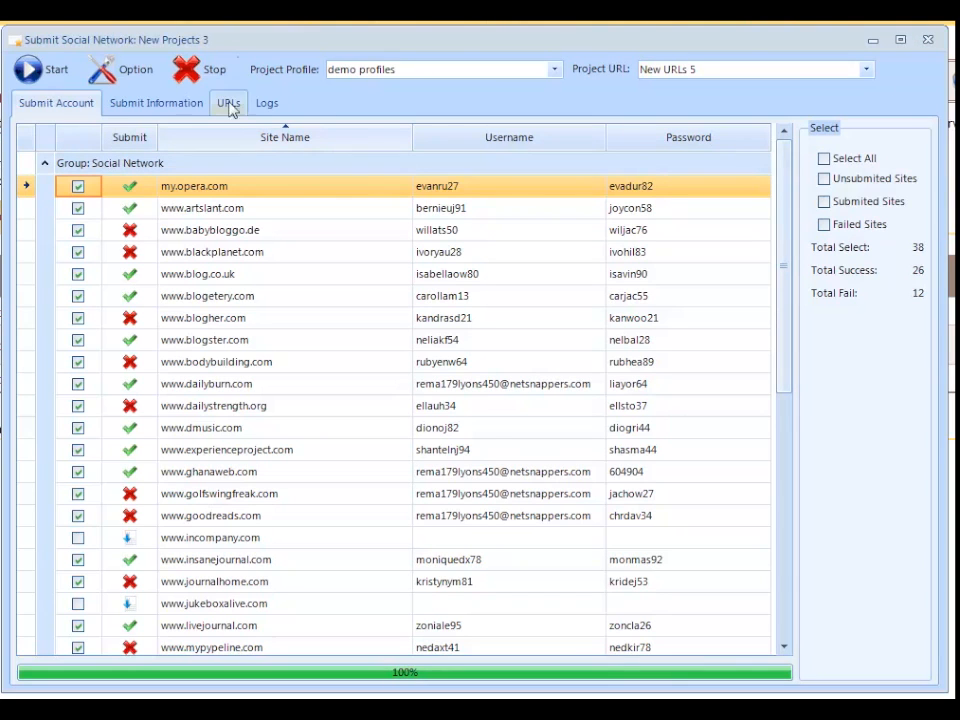
- Review the submission logs and the published article URLs, and close the Social Network project
click(272, 108)
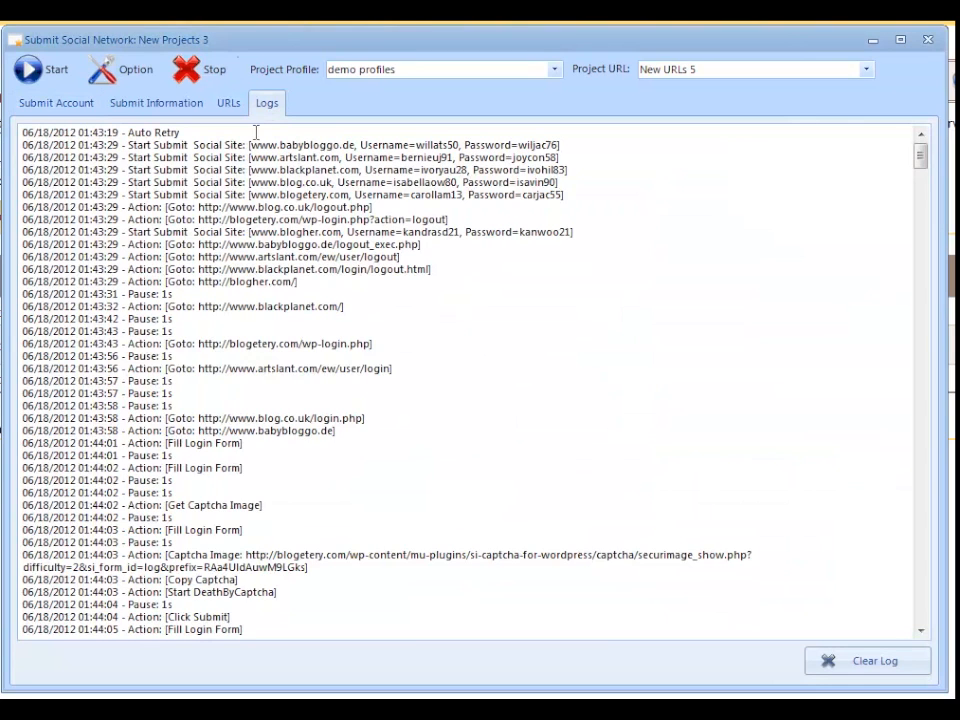
click(229, 103)
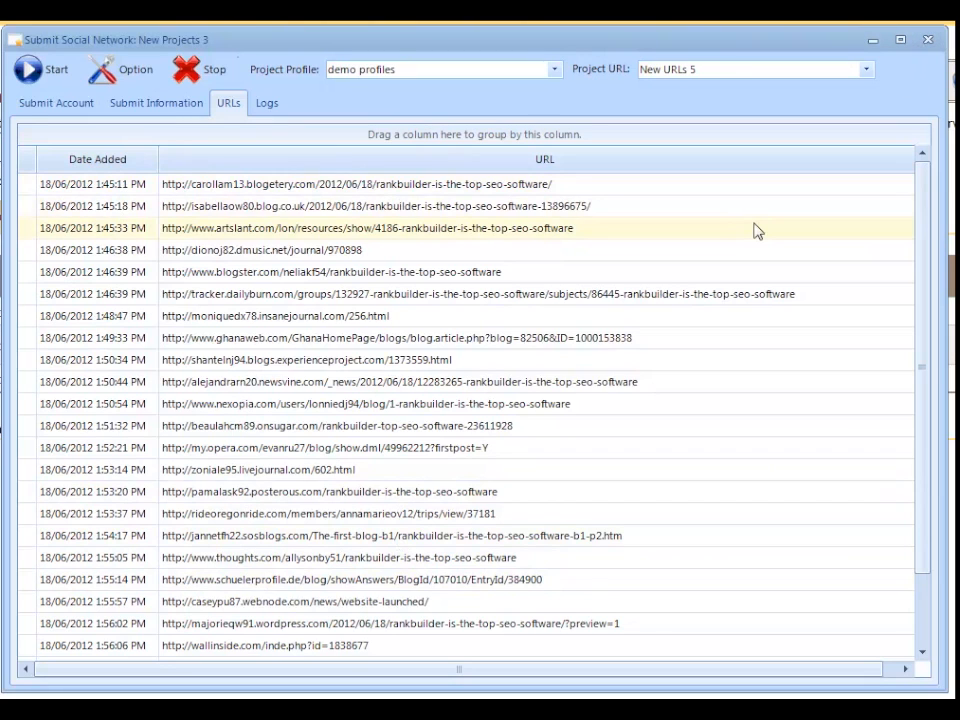
click(928, 39)
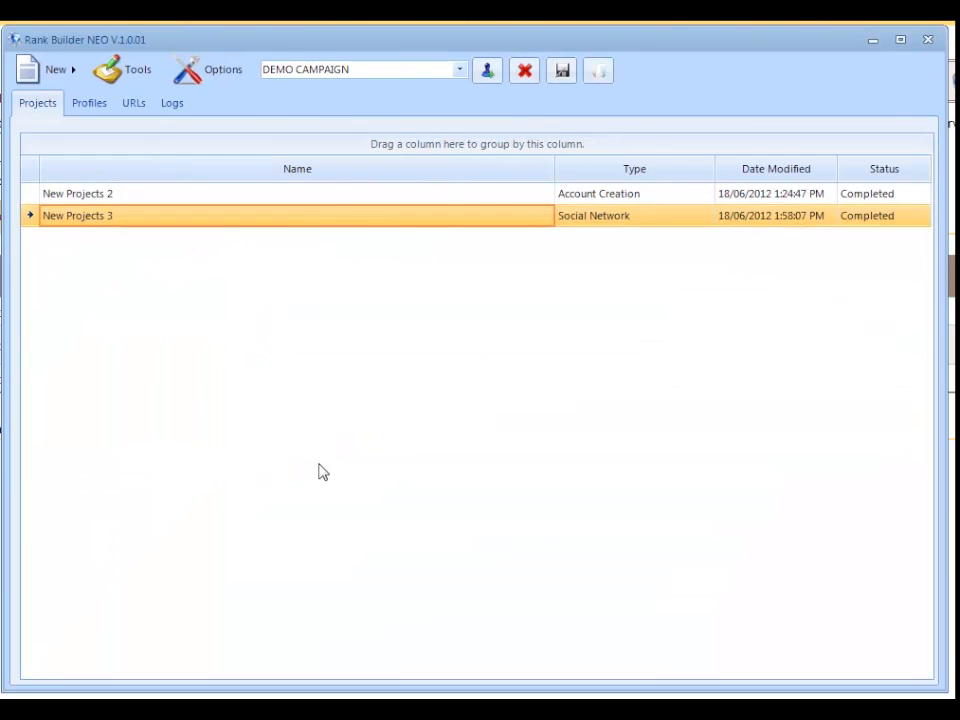
click(58, 71)
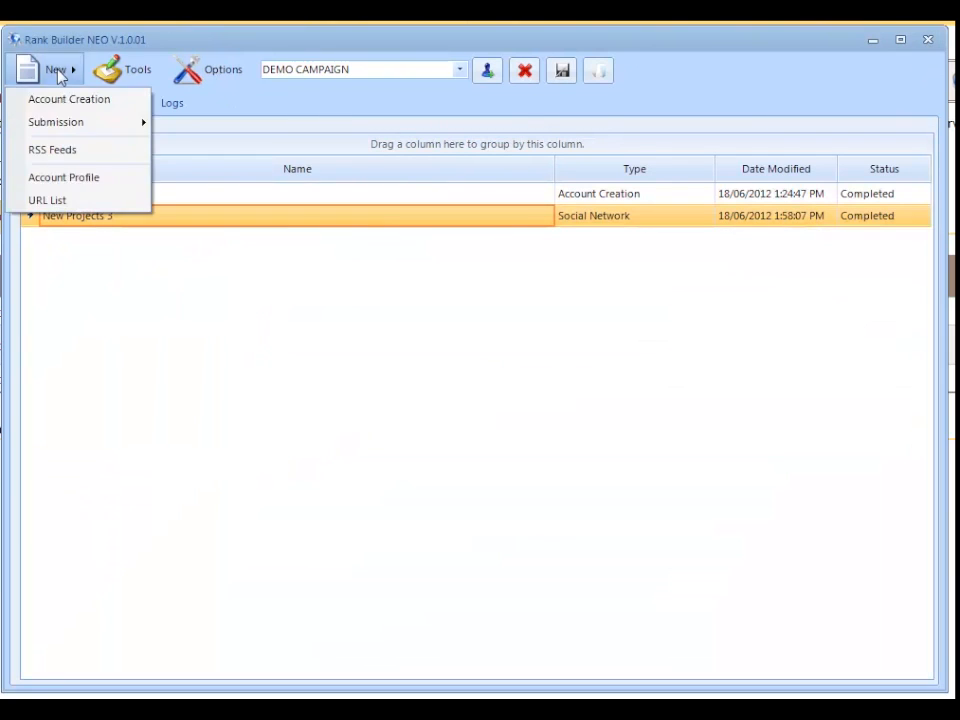
mouse_move(78, 125)
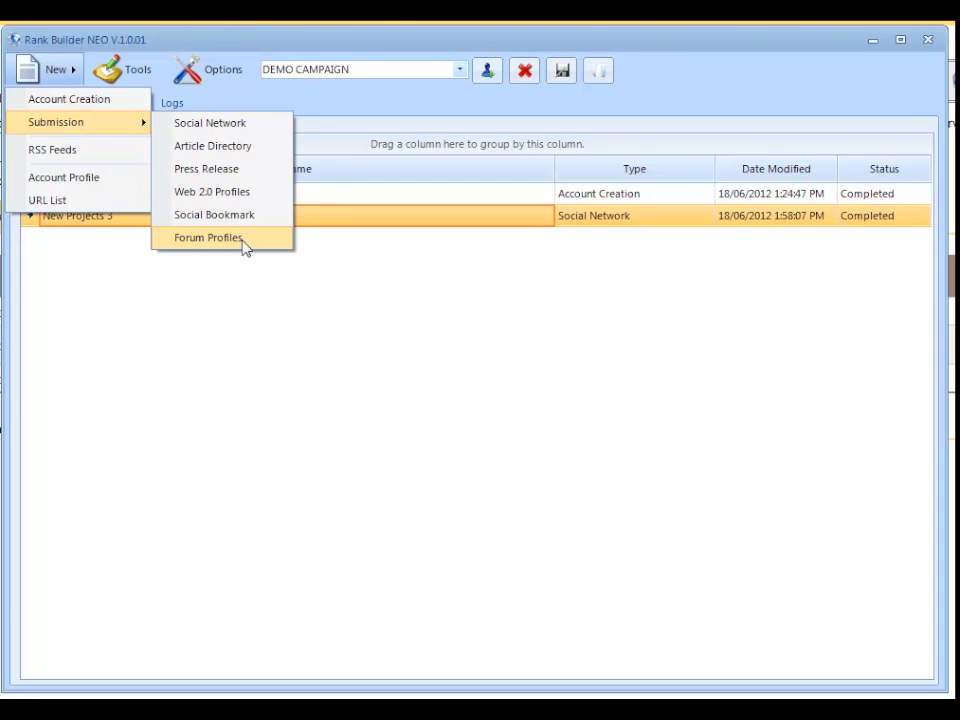
click(241, 43)
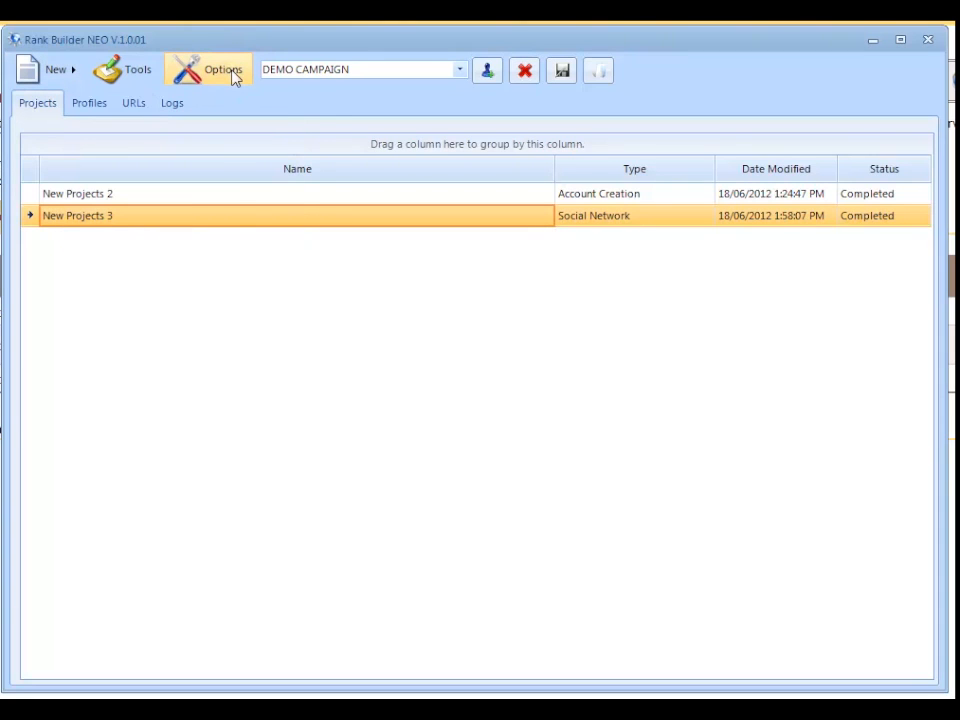
click(232, 72)
click(710, 178)
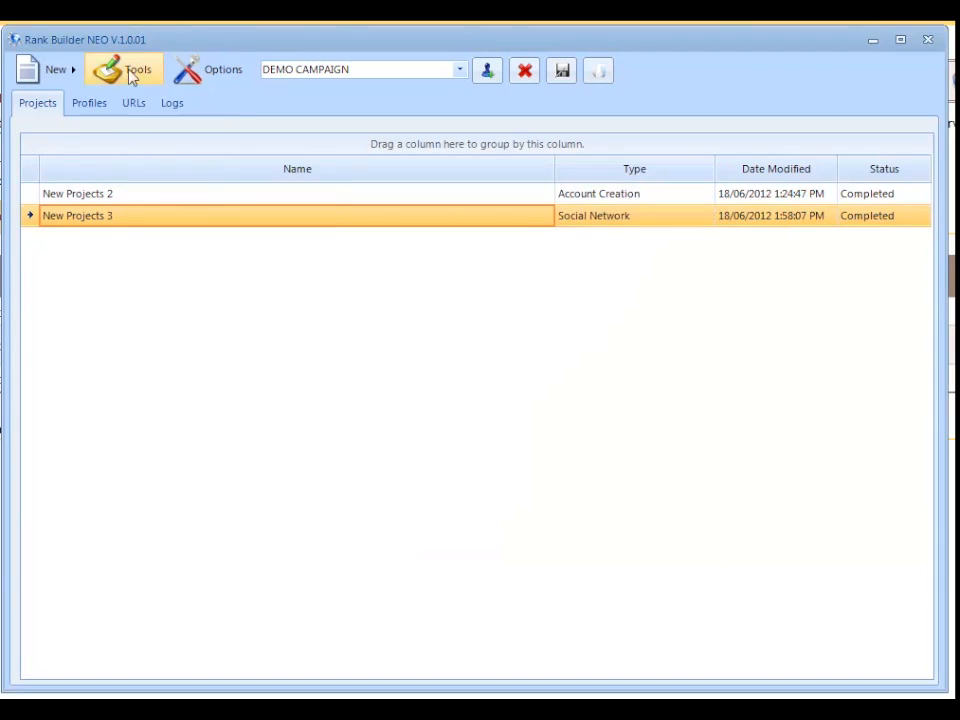
click(132, 76)
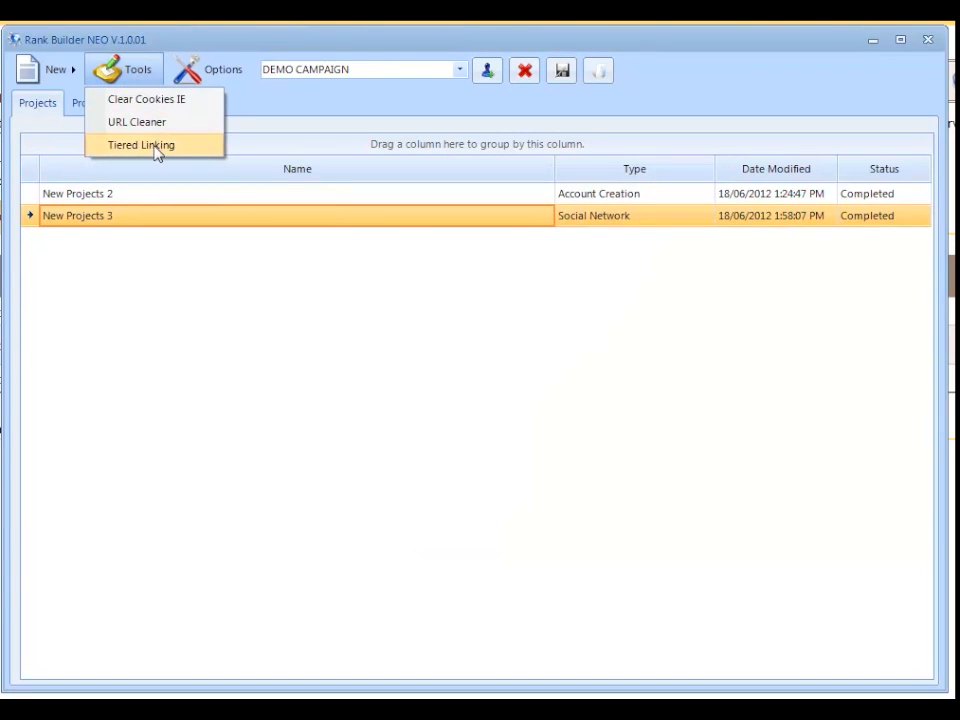
click(183, 333)
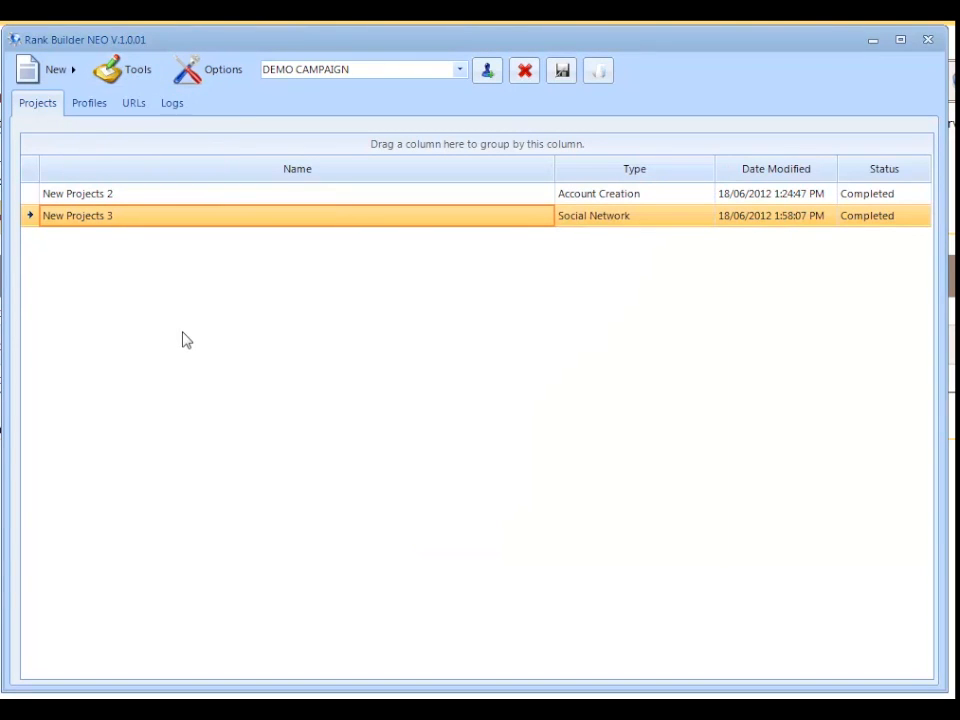